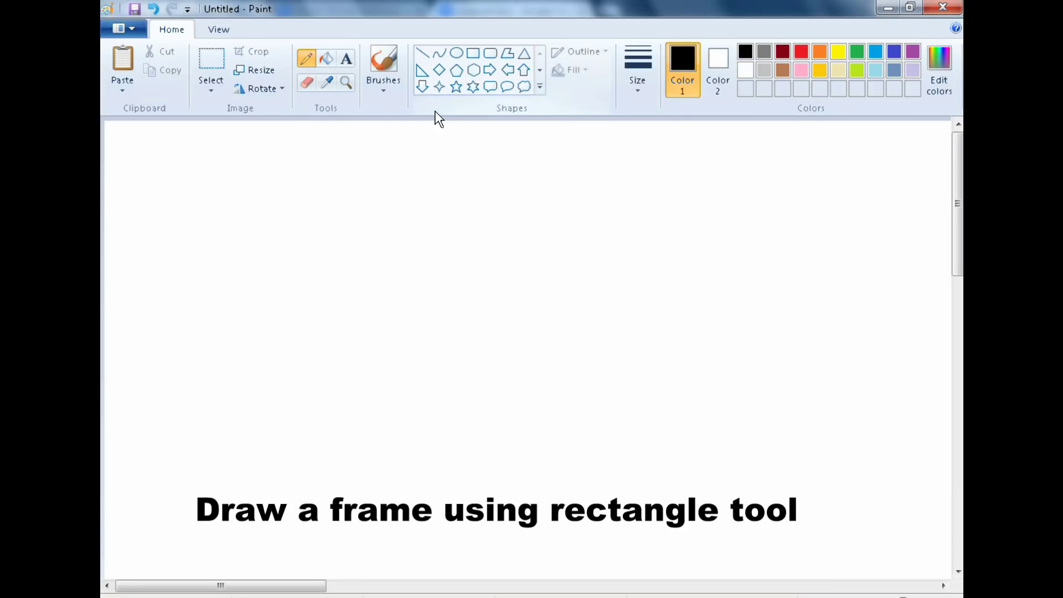
Draw a large black rectangle as the picture frame and give it a thinner outline
left_click(469, 54)
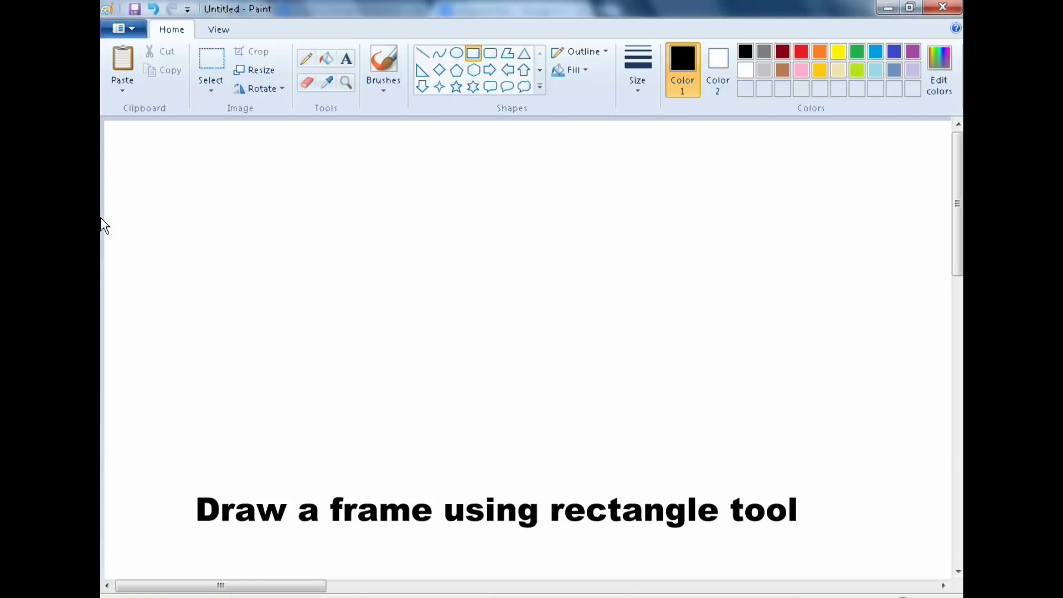
left_click_drag(121, 166, 203, 227)
left_click_drag(297, 304, 600, 447)
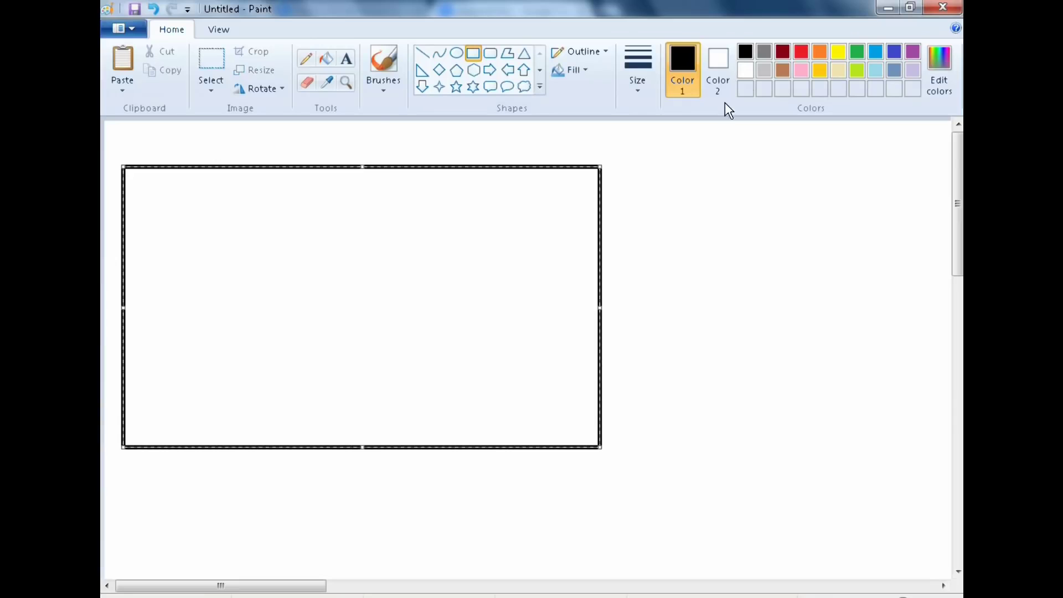
left_click(635, 78)
left_click(640, 152)
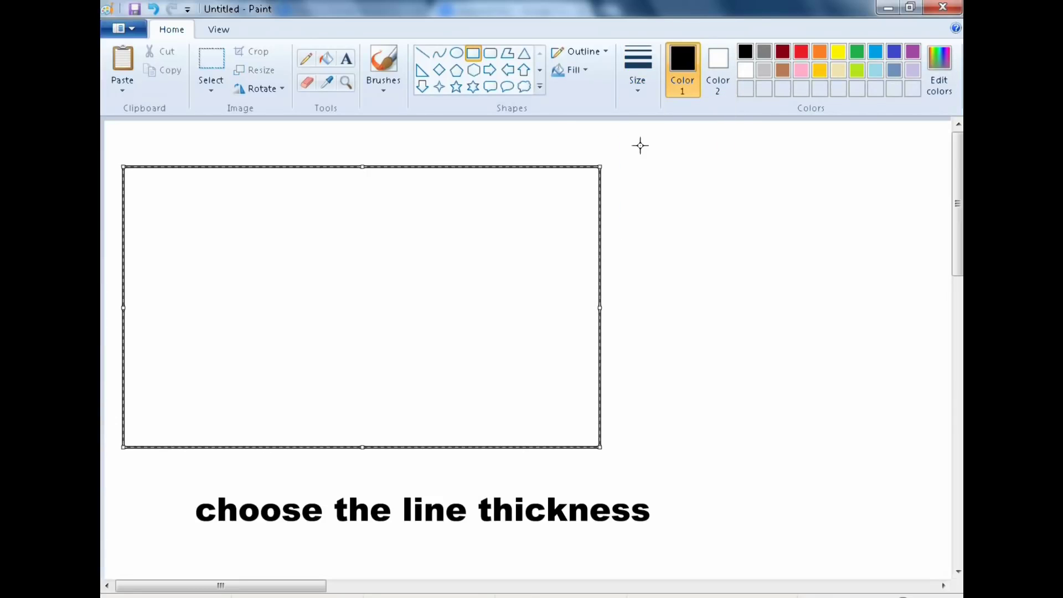
Mix a custom blue with red 2, green 106 and blue 247 as Color 1
left_click(948, 62)
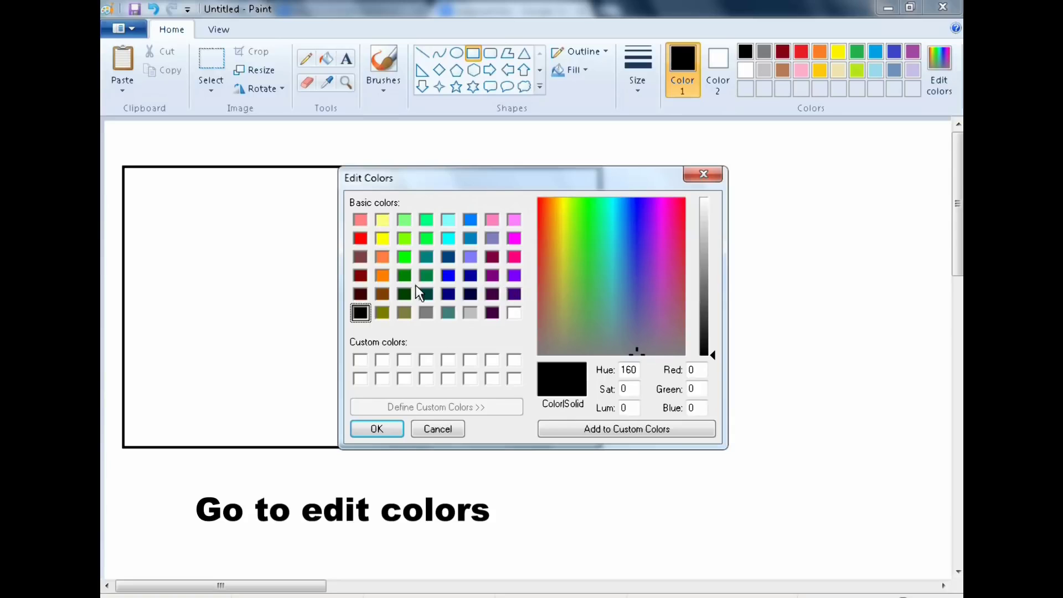
left_click(633, 237)
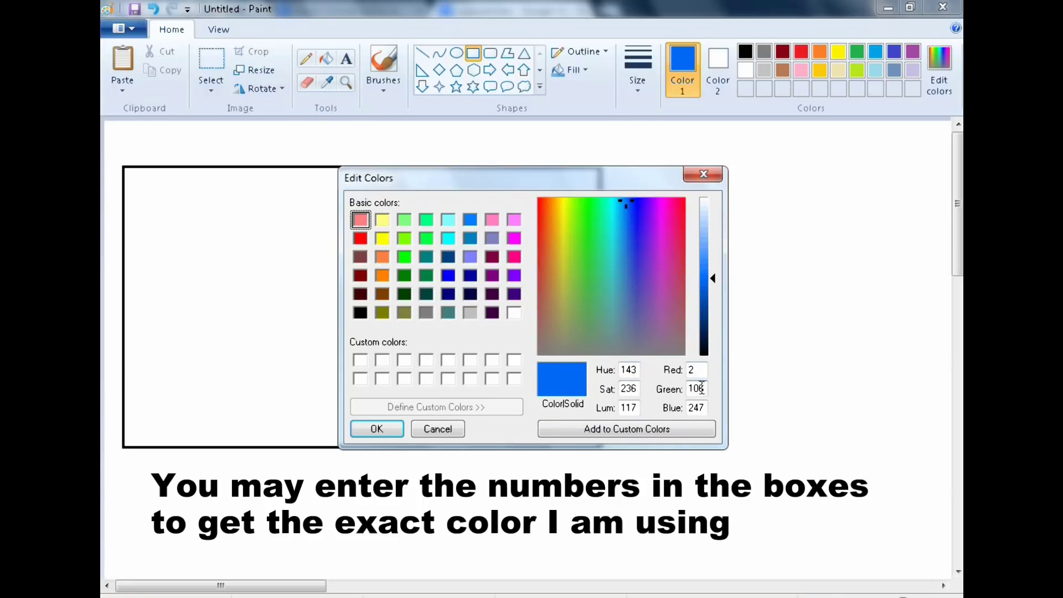
left_click(380, 426)
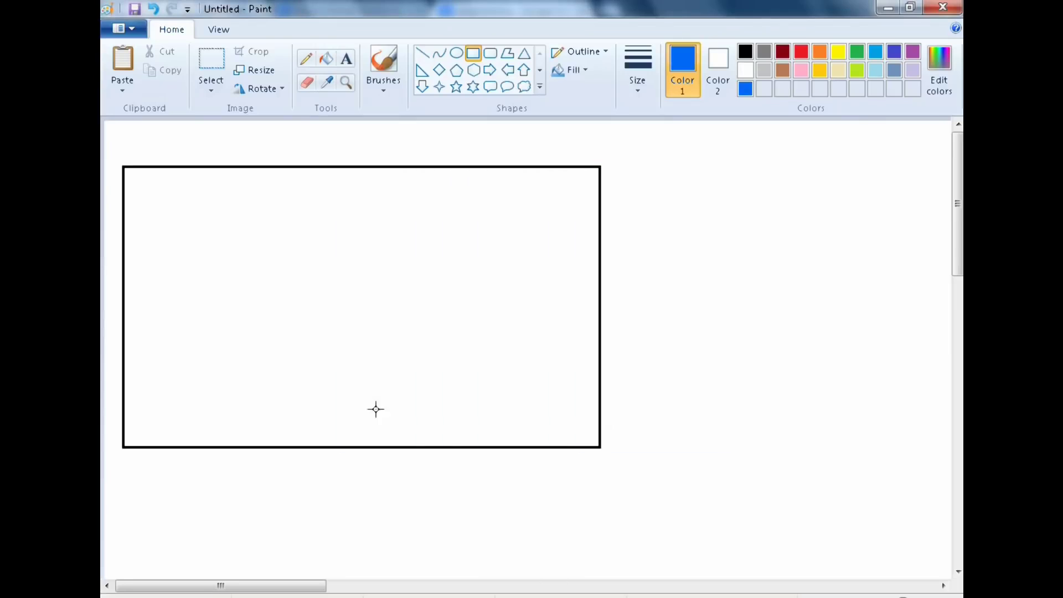
Draw a straight horizontal line across the frame slightly below its middle and fill the area above it with the blue
left_click(421, 55)
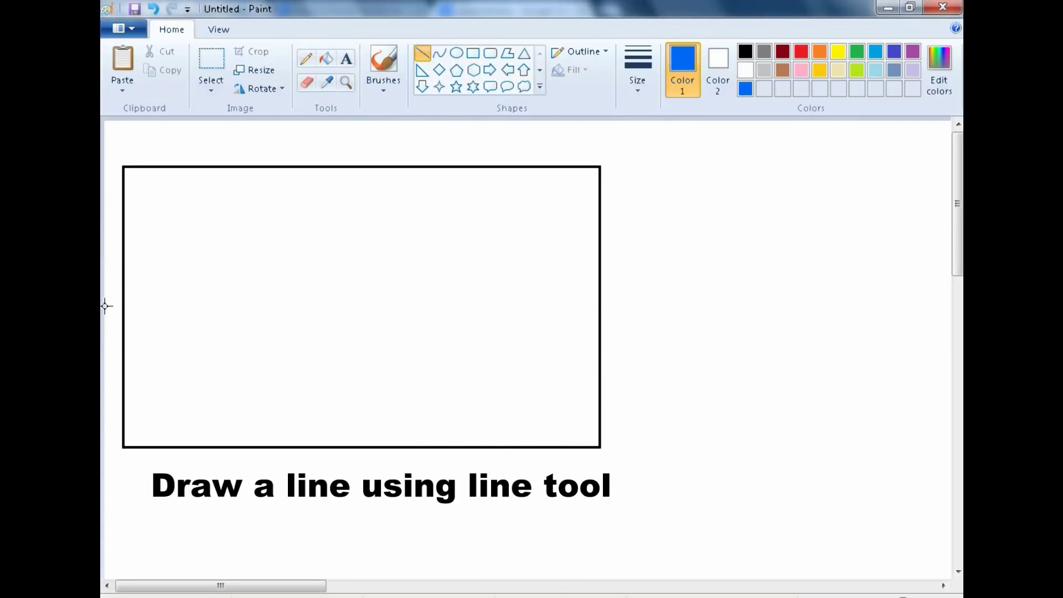
mouse_move(125, 327)
left_mouse_down()
mouse_move(234, 342)
mouse_move(601, 327)
left_mouse_up()
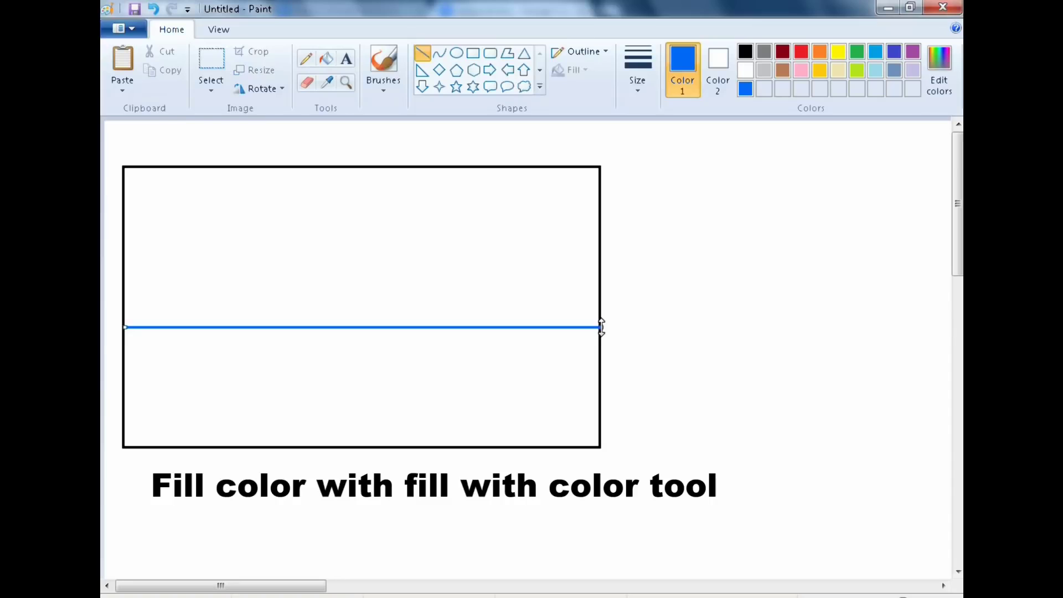
left_click(327, 52)
left_click(300, 227)
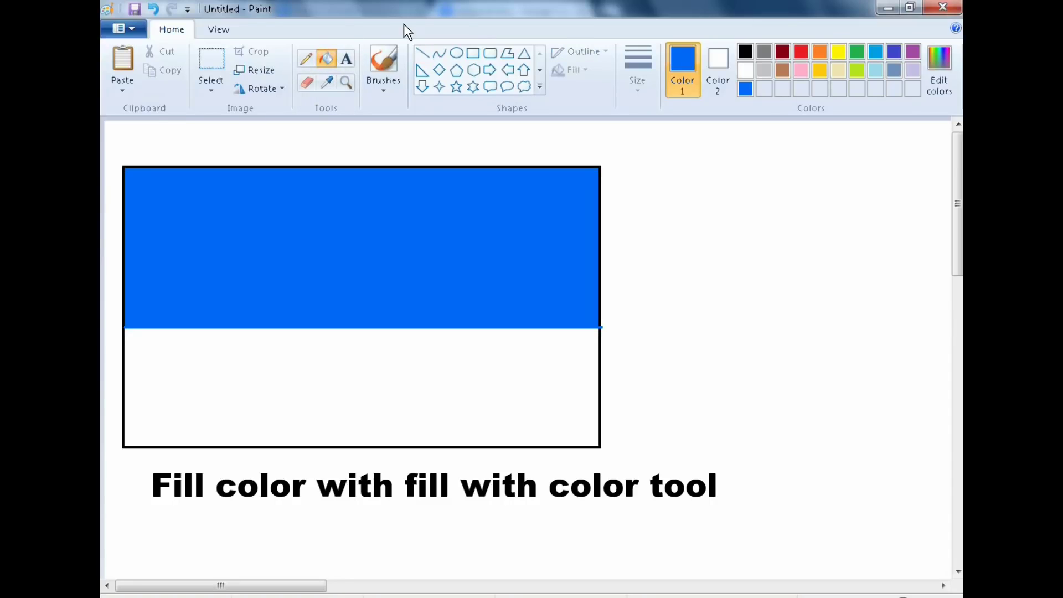
Mix a custom spring green with red 74, green 213 and blue 168 as Color 1
left_click(942, 87)
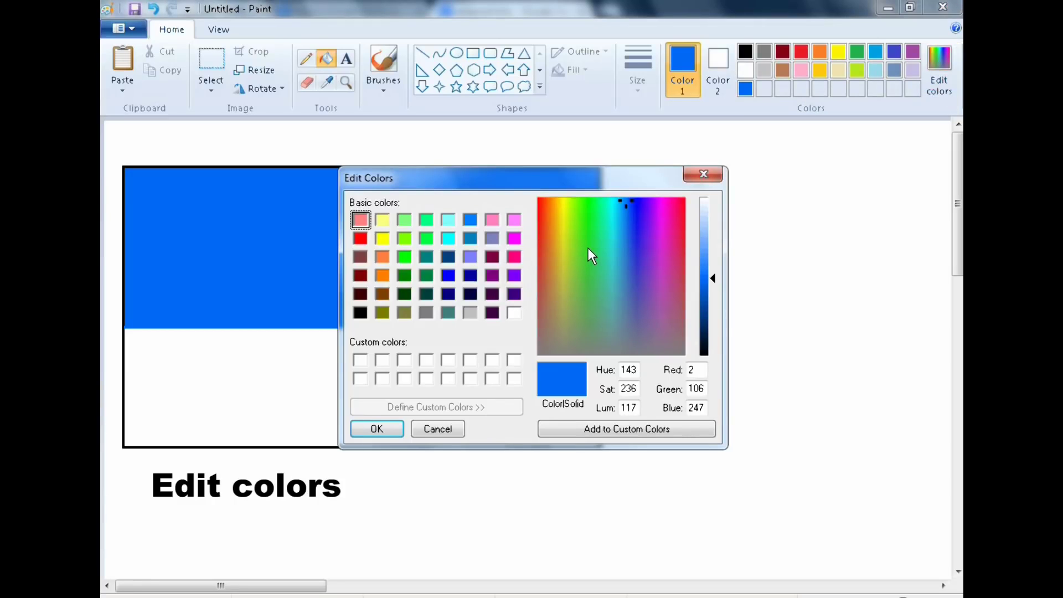
left_click(615, 244)
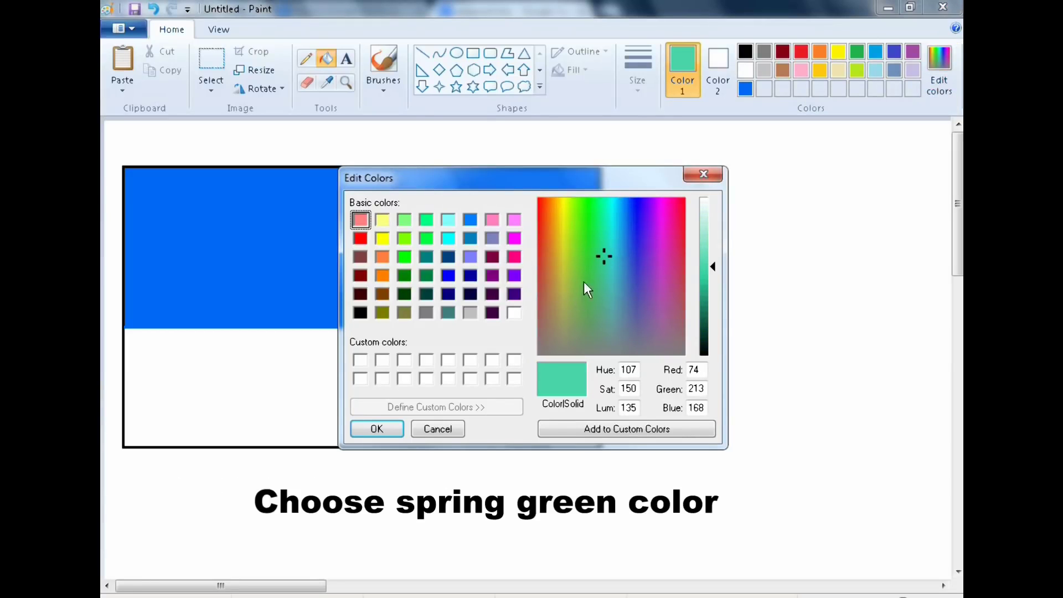
left_click(386, 430)
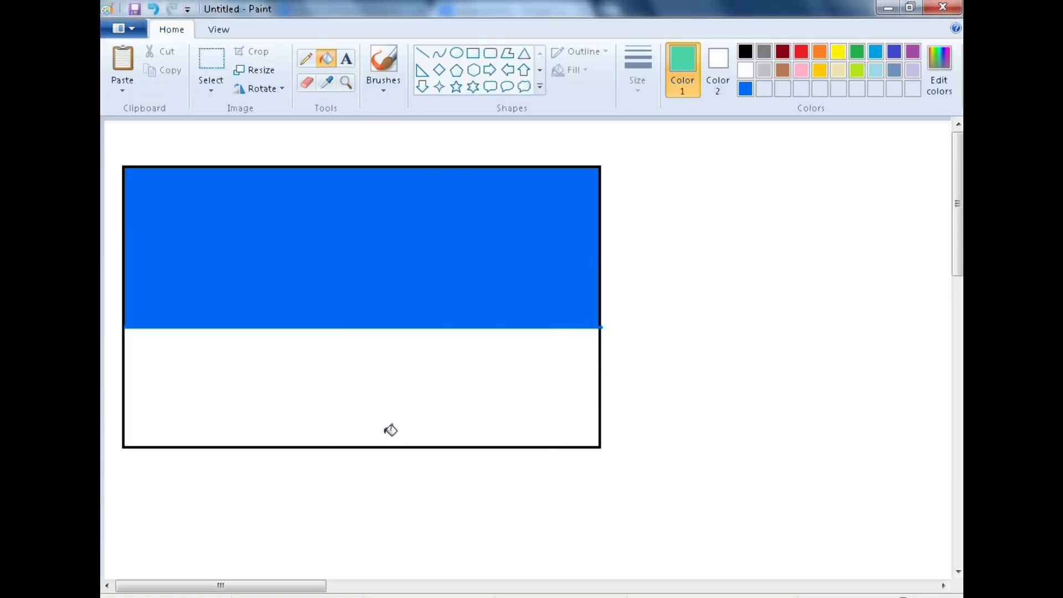
Pencil a zigzag shoreline from the frame's lower left edge up to the horizon and fill the area above it with spring green
left_click(307, 53)
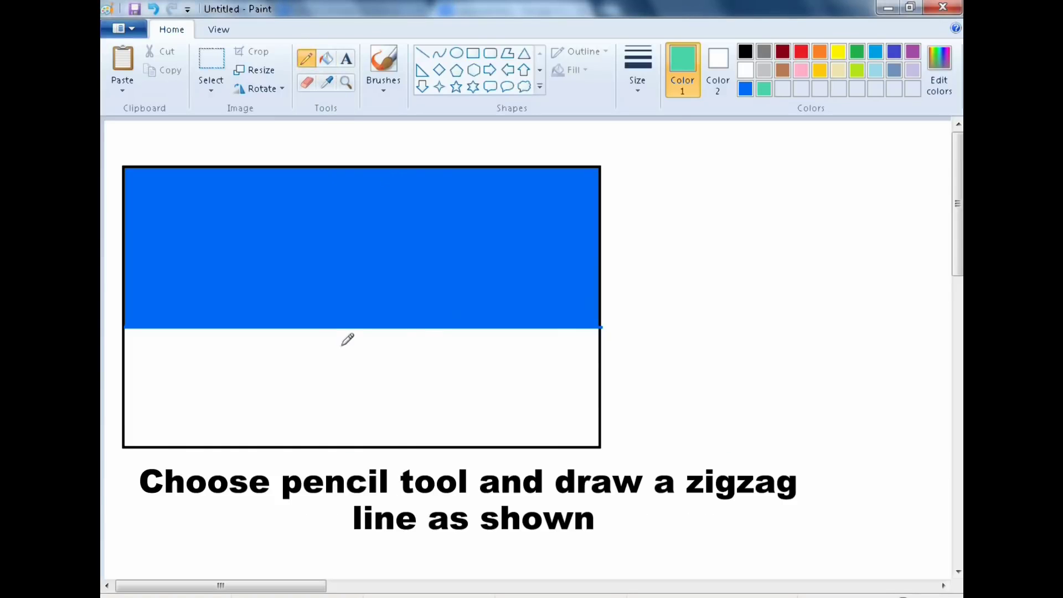
left_click_drag(126, 430, 434, 328)
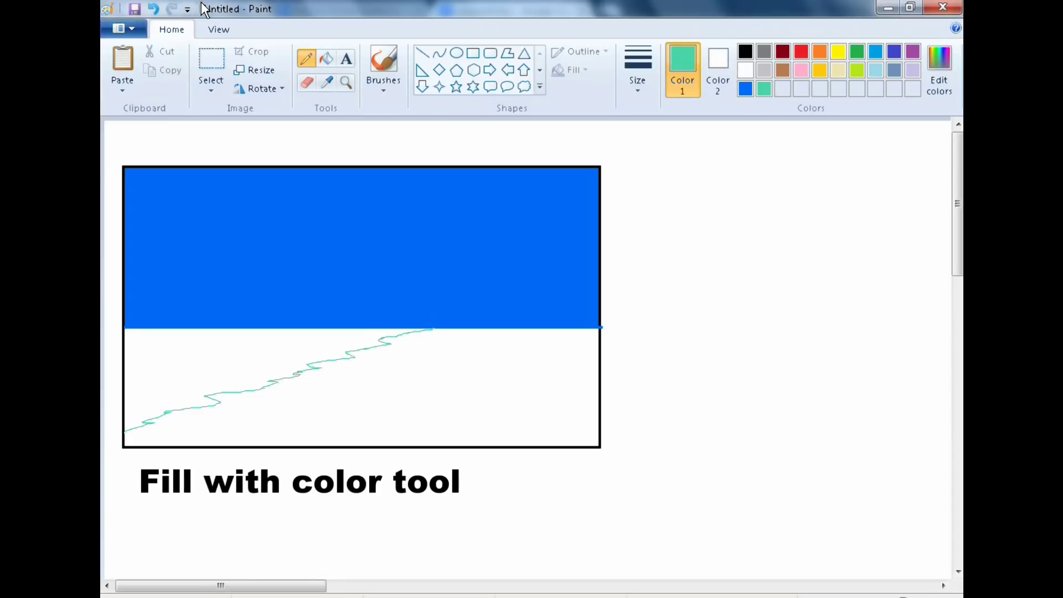
left_click(325, 59)
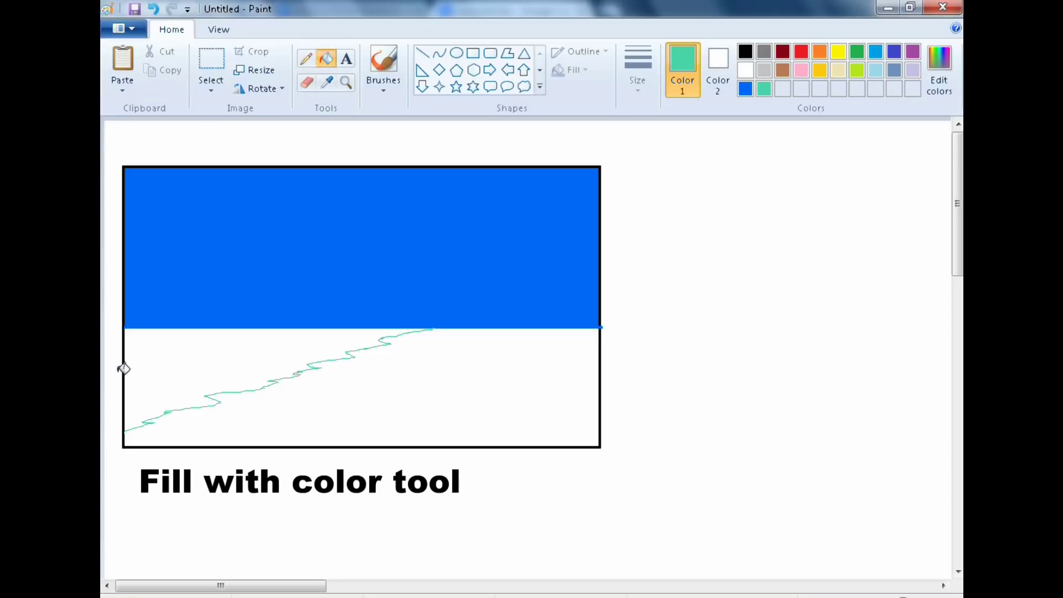
left_click(142, 368)
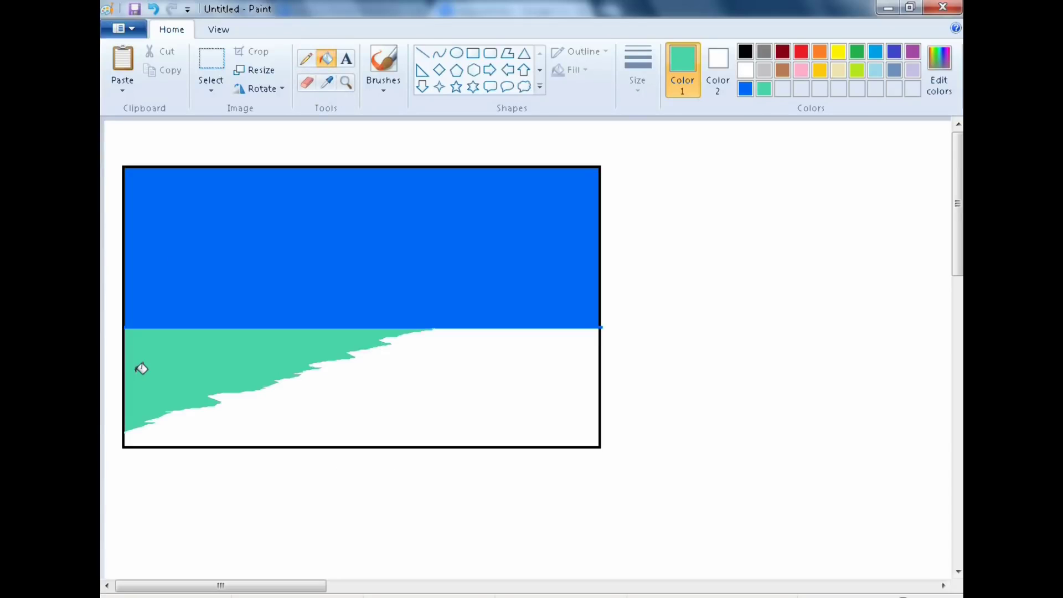
Mix a pale cream with red 255, green 254 and blue 227, and fill the white area below the shoreline with it
left_click(945, 65)
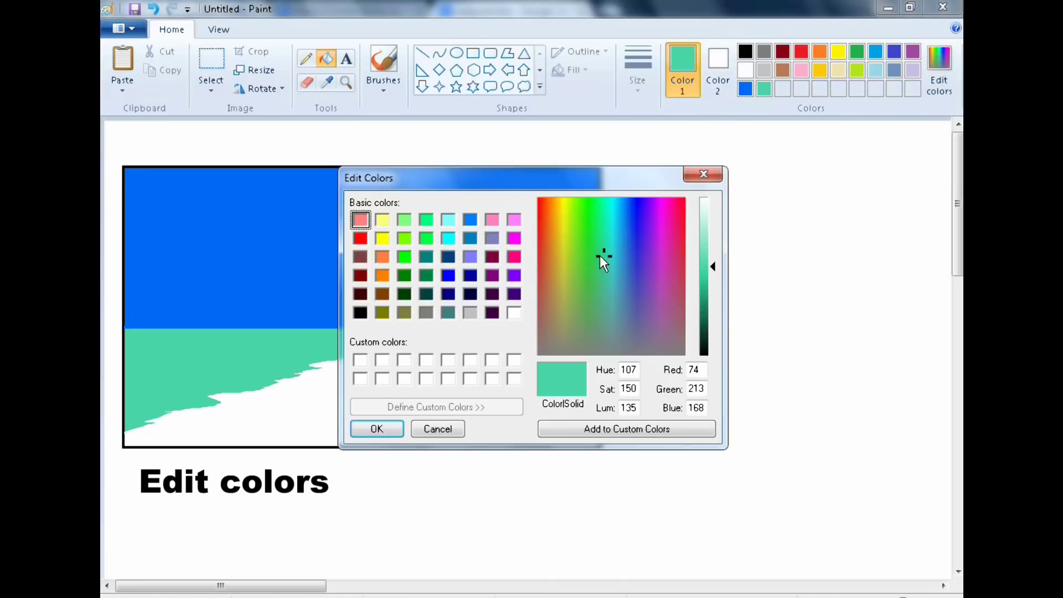
left_click(559, 266)
left_click(561, 201)
left_click(706, 206)
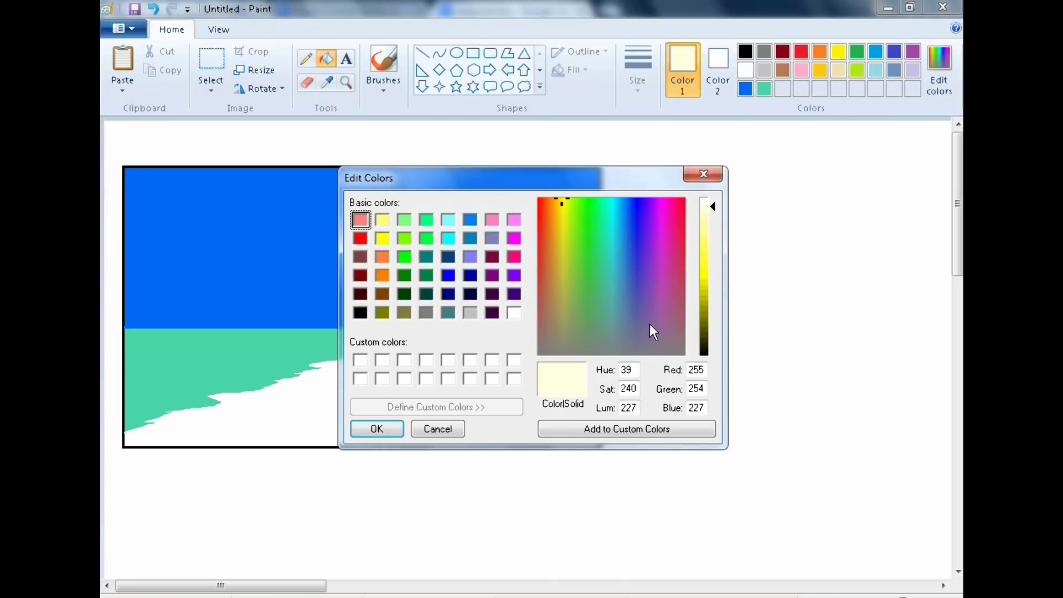
left_click(387, 423)
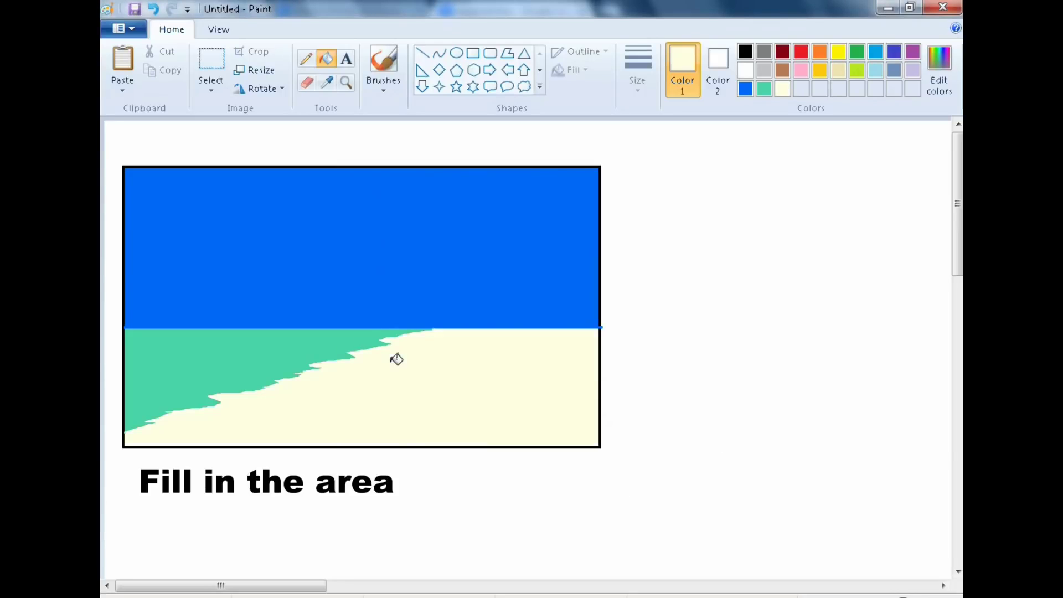
Mix a very dark green with red 30, green 35 and blue 18 as Color 1
left_click(938, 57)
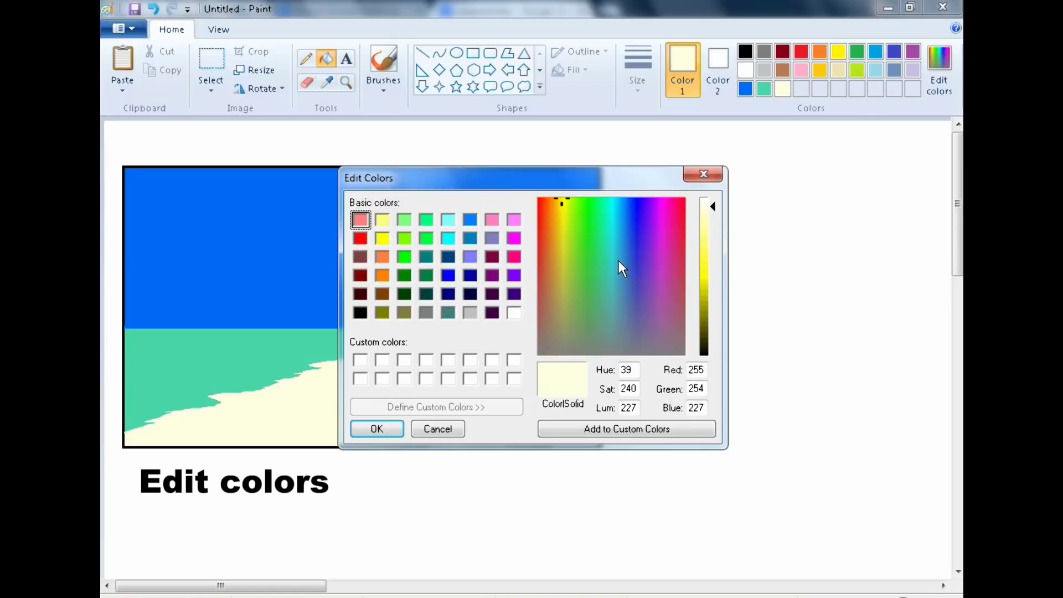
left_click(404, 294)
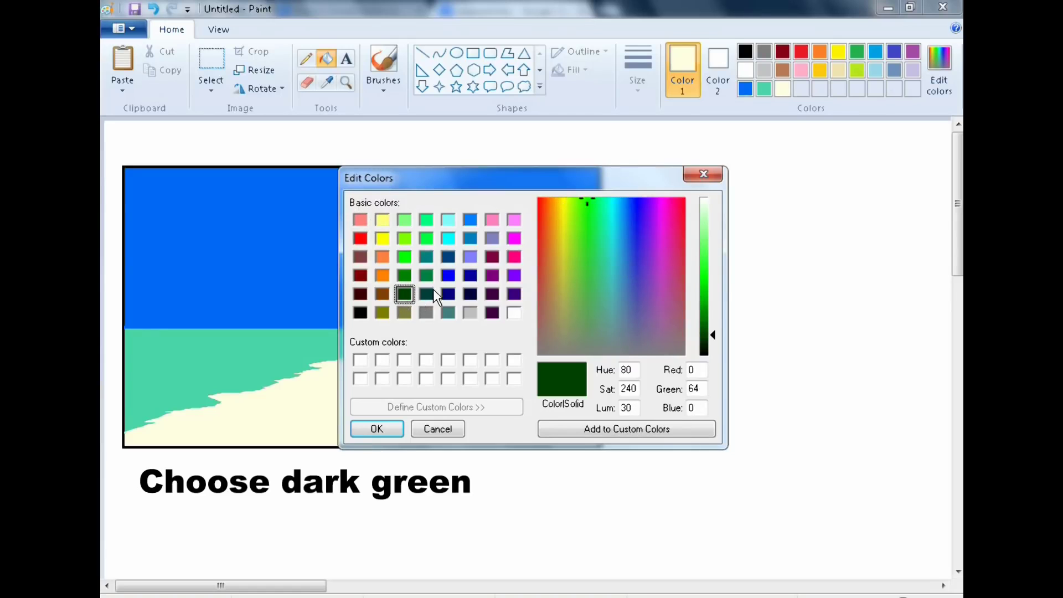
left_click(427, 296)
left_click(404, 294)
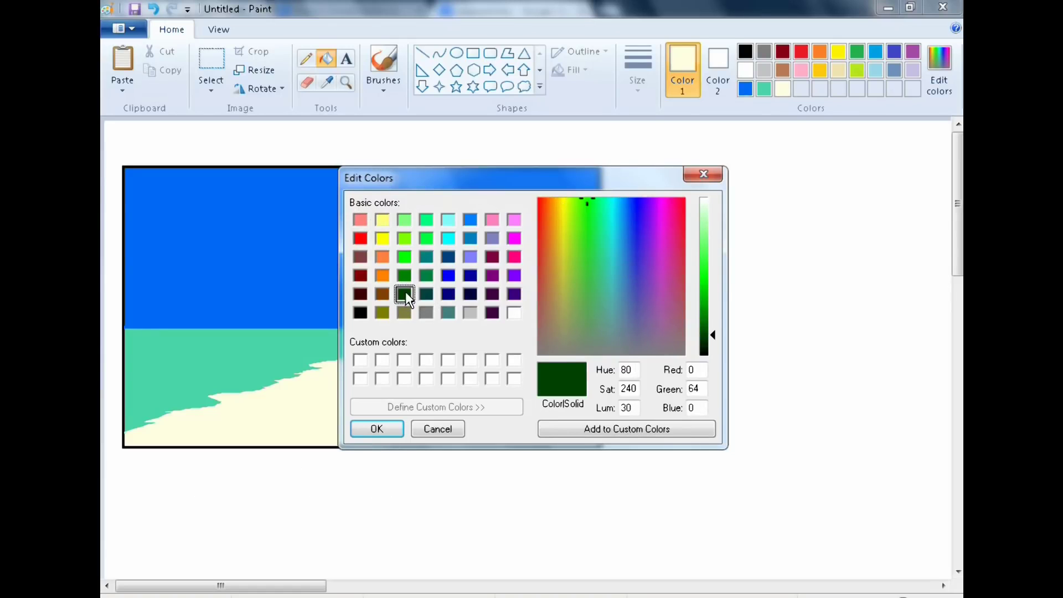
left_click(404, 275)
left_click(710, 338)
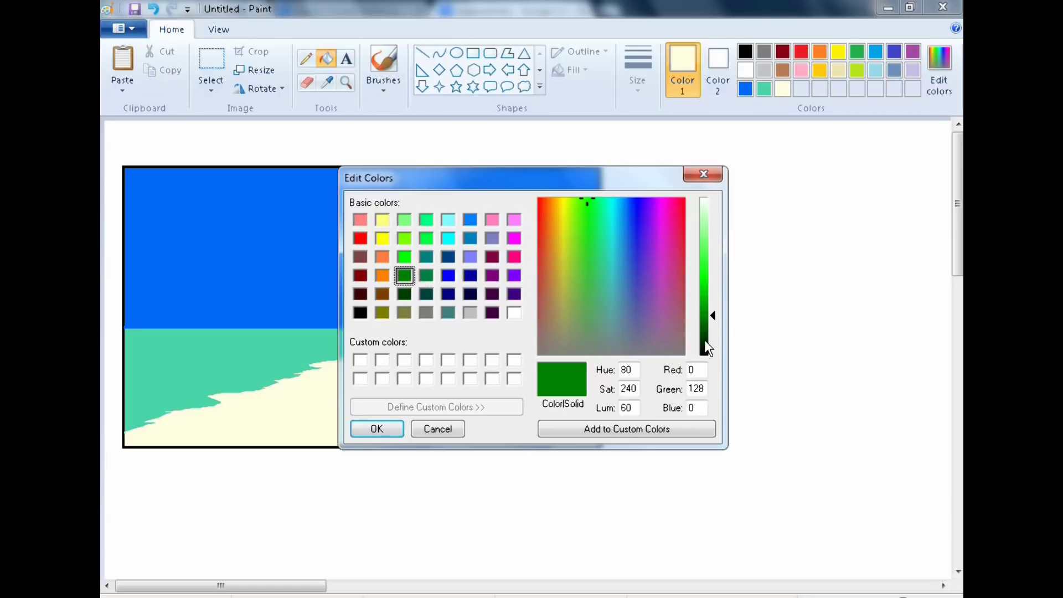
left_click(569, 304)
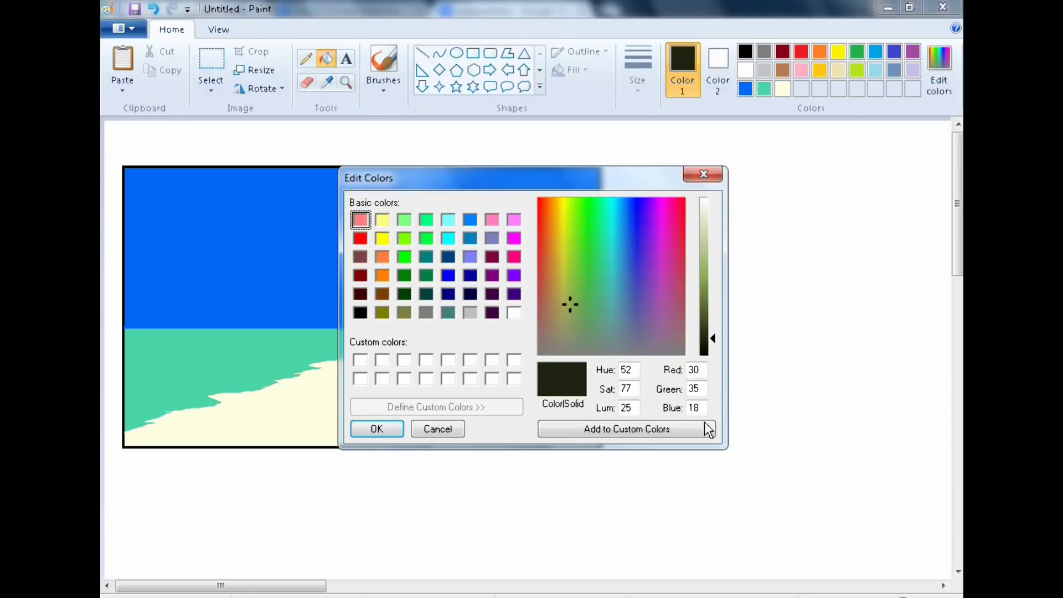
left_click(397, 429)
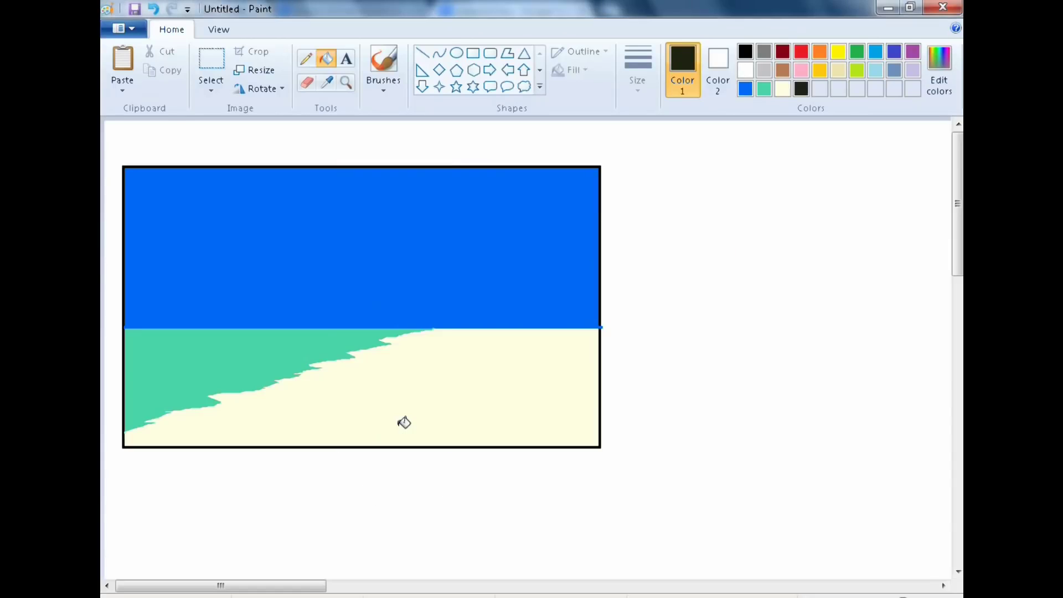
Pencil a jagged bush outline sloping from the frame's left edge down to the horizon and fill it with the dark green
left_click(309, 57)
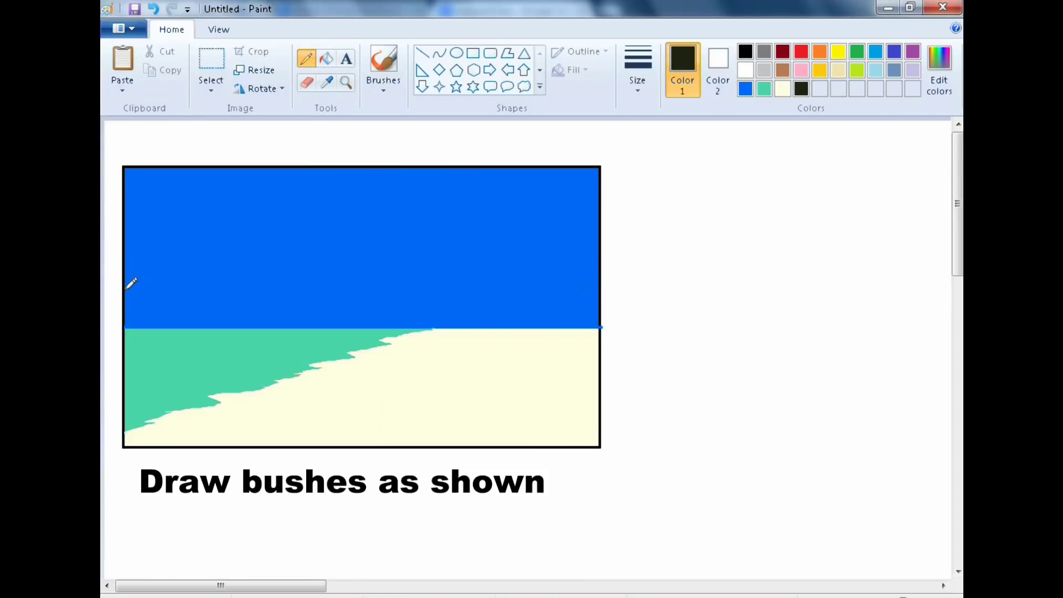
mouse_move(136, 295)
left_mouse_down()
mouse_move(176, 312)
mouse_move(284, 319)
left_mouse_up()
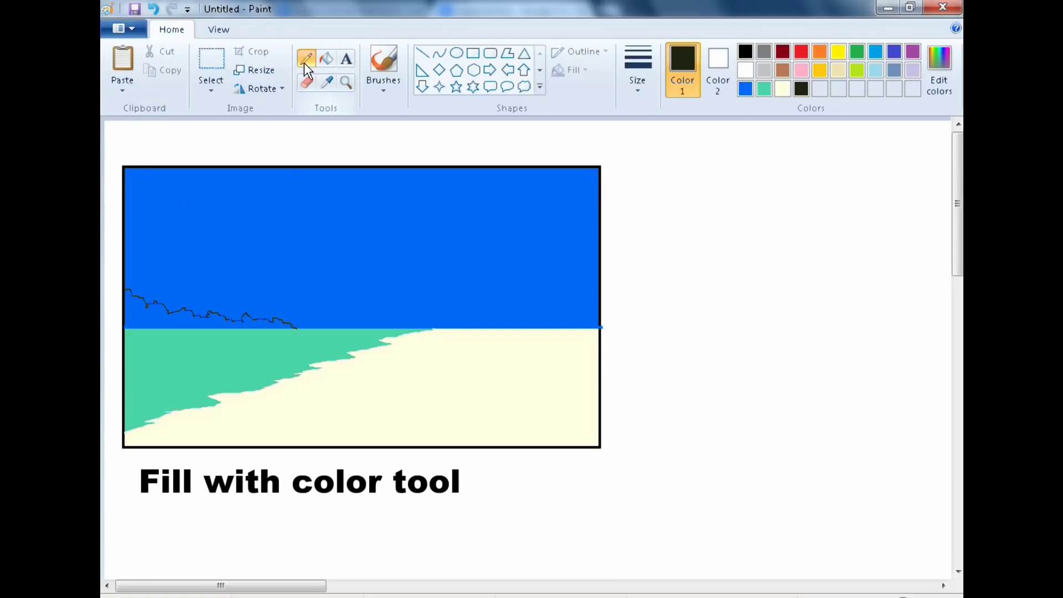
left_click(326, 58)
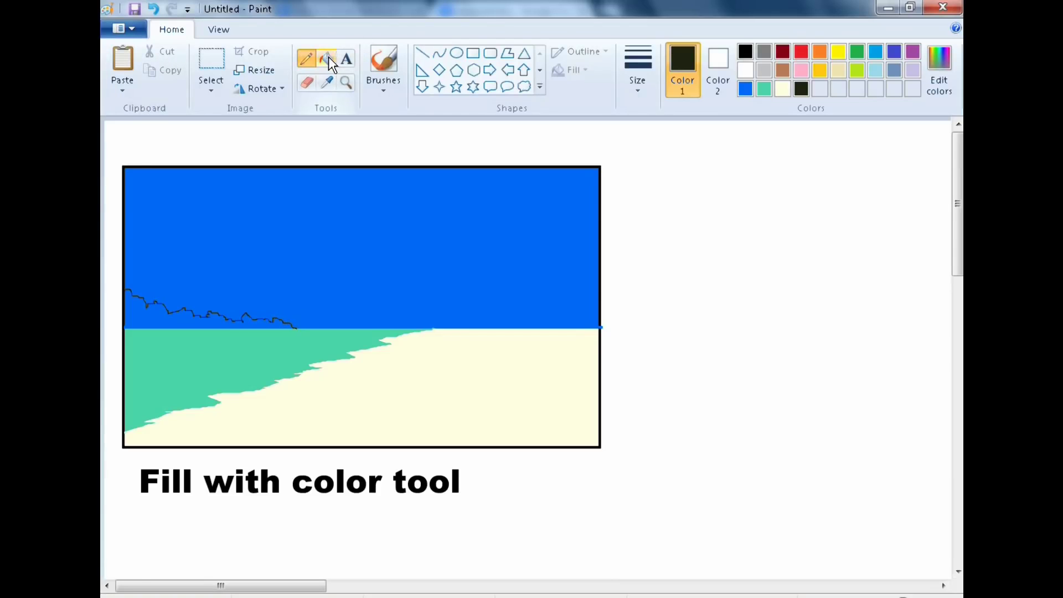
left_click(153, 312)
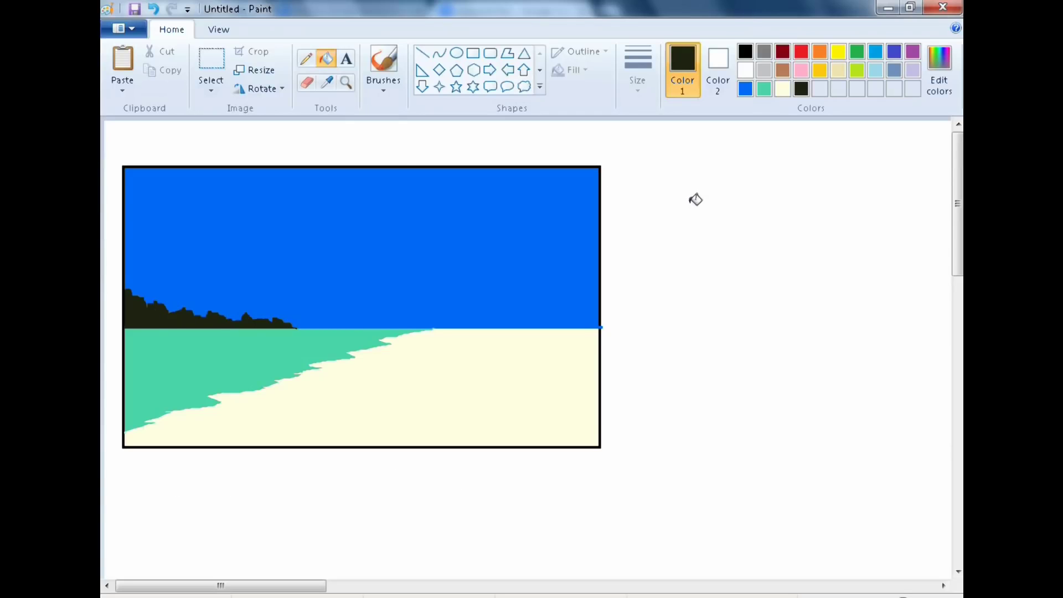
Pencil a bumpy dark green bush outline rising from the horizon above the sand to the frame's right edge
left_click(307, 61)
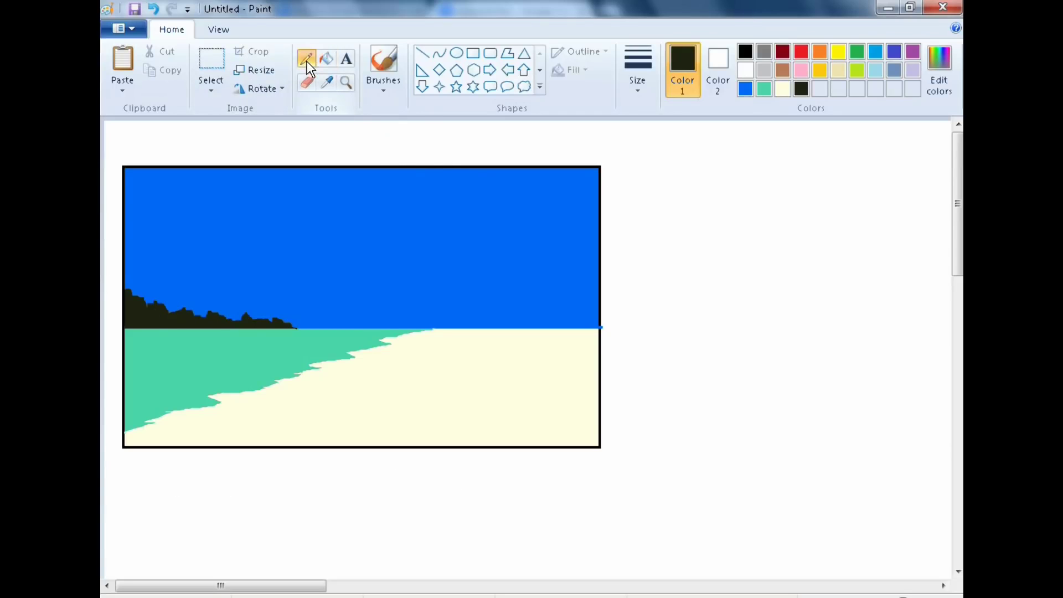
key("ctrl+z")
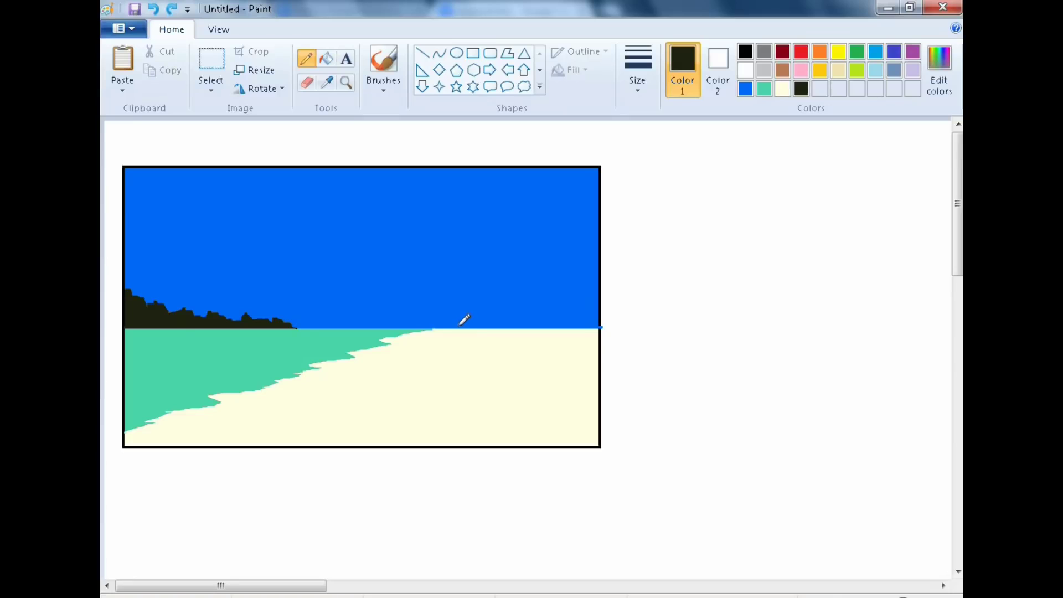
left_click_drag(459, 326, 469, 323)
left_click_drag(524, 307, 556, 309)
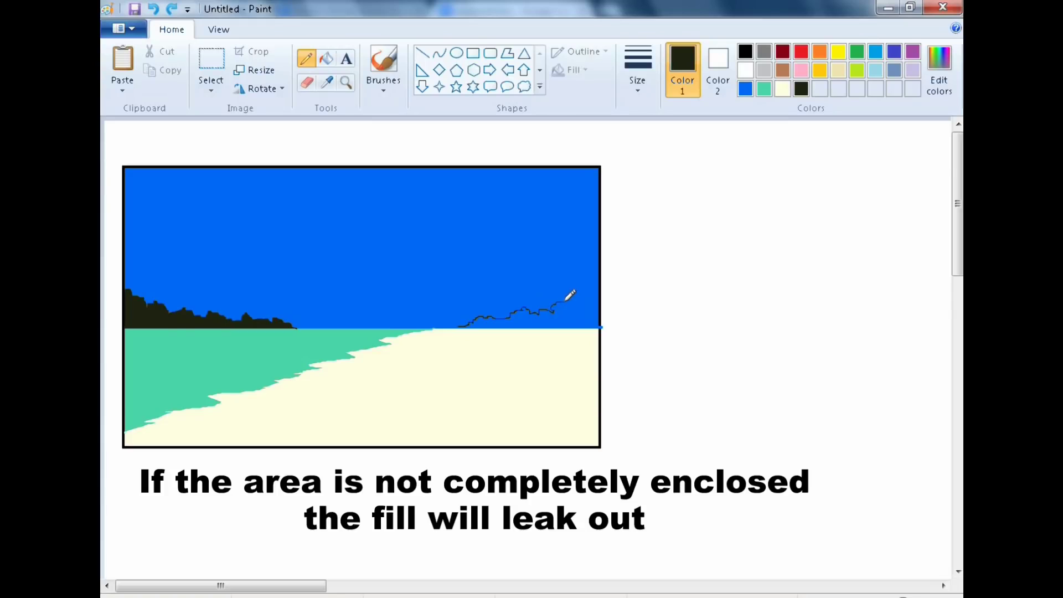
left_click_drag(585, 291, 602, 307)
Try to fill the bush outline above the sand with the dark green, and undo the fill
left_click(326, 58)
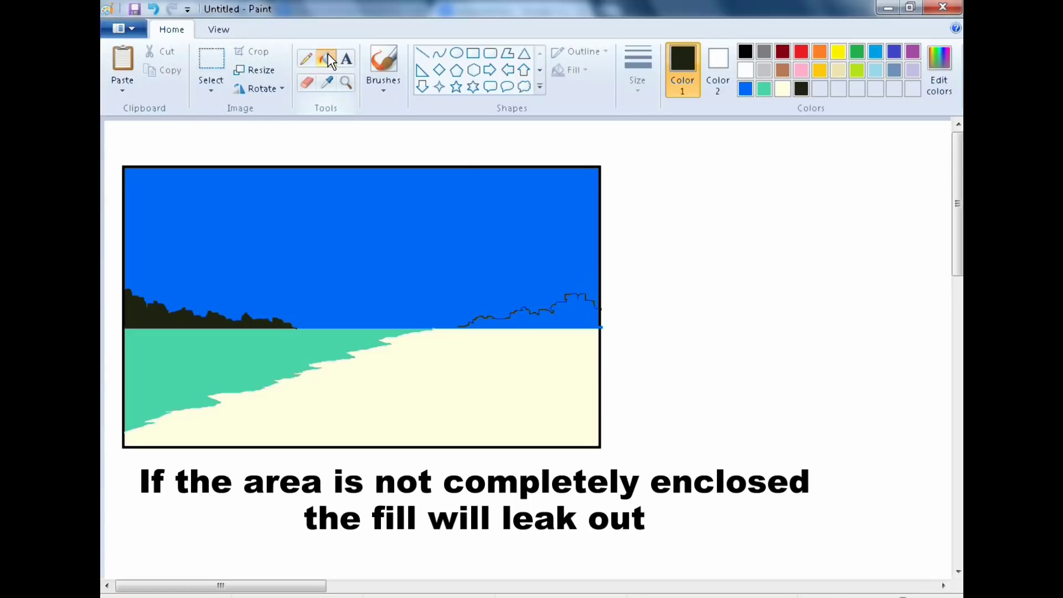
left_click(517, 317)
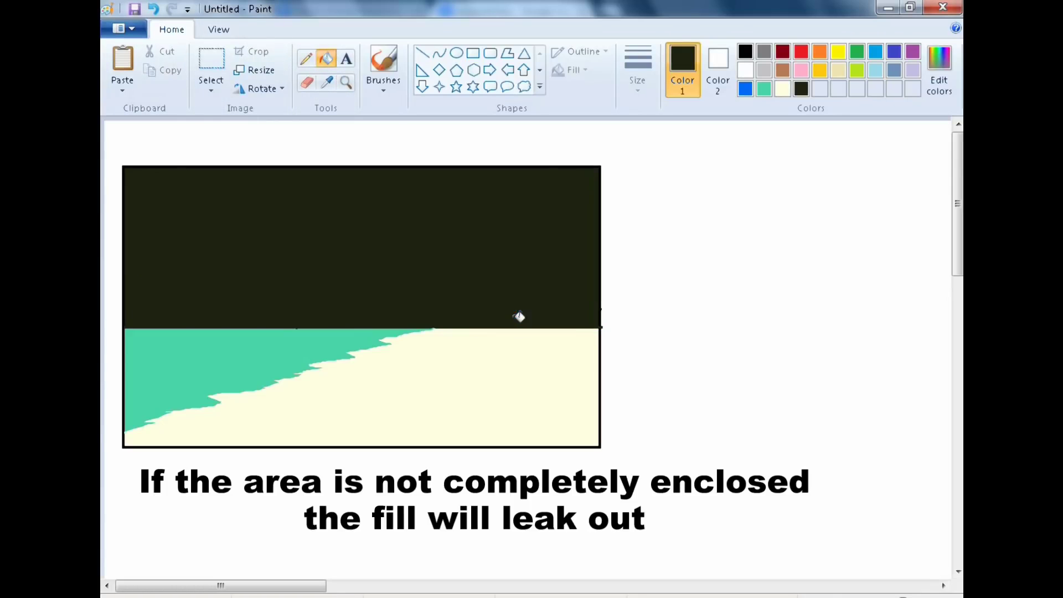
left_click(154, 10)
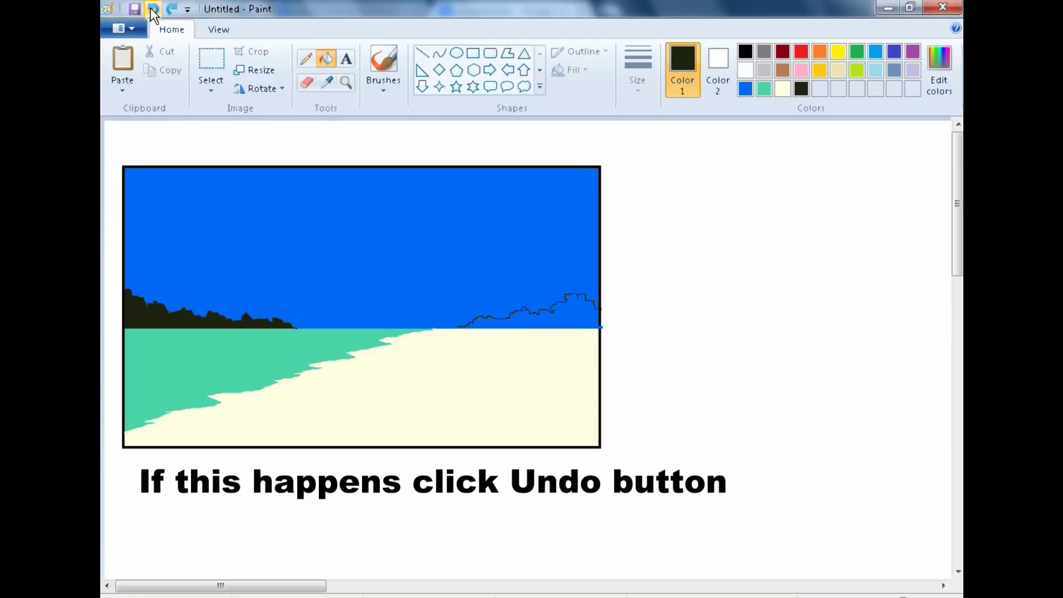
Pencil in the gap between the open bush outline's lower end and the horizon above the sand
left_click(346, 82)
left_click(517, 334)
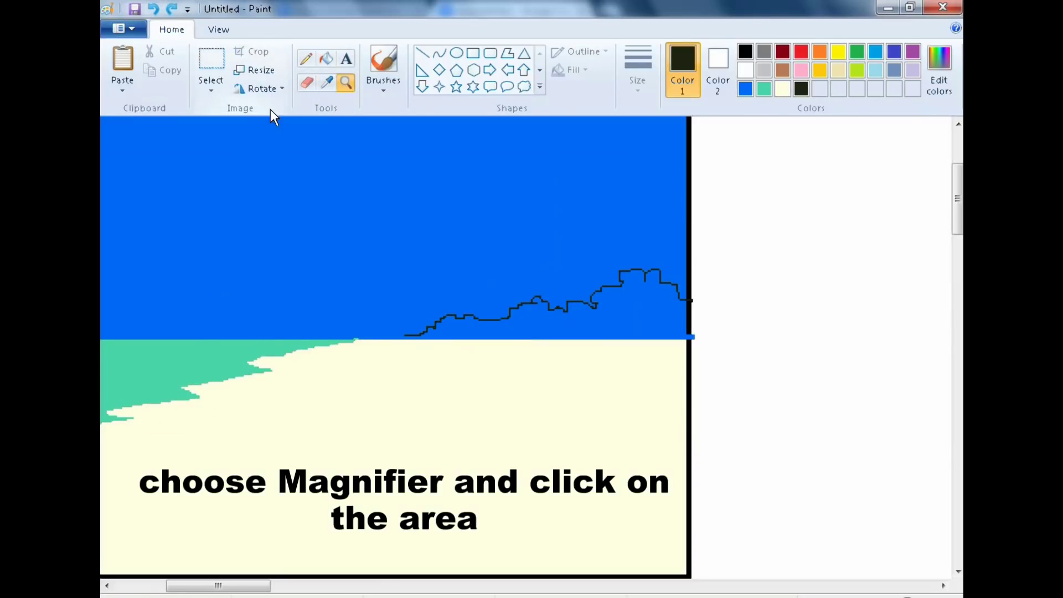
left_click(306, 59)
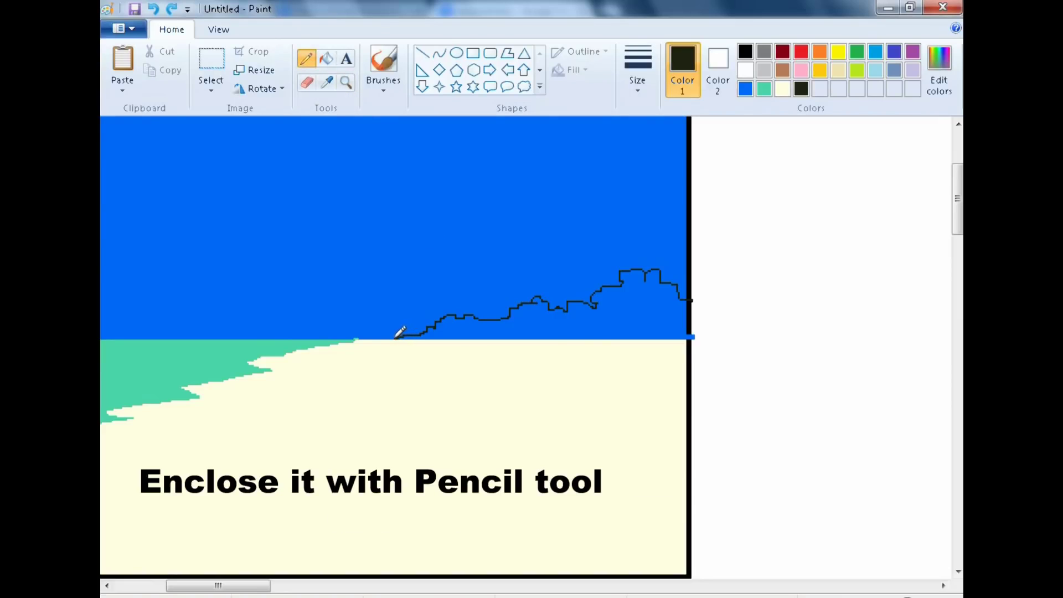
left_click_drag(395, 336, 395, 337)
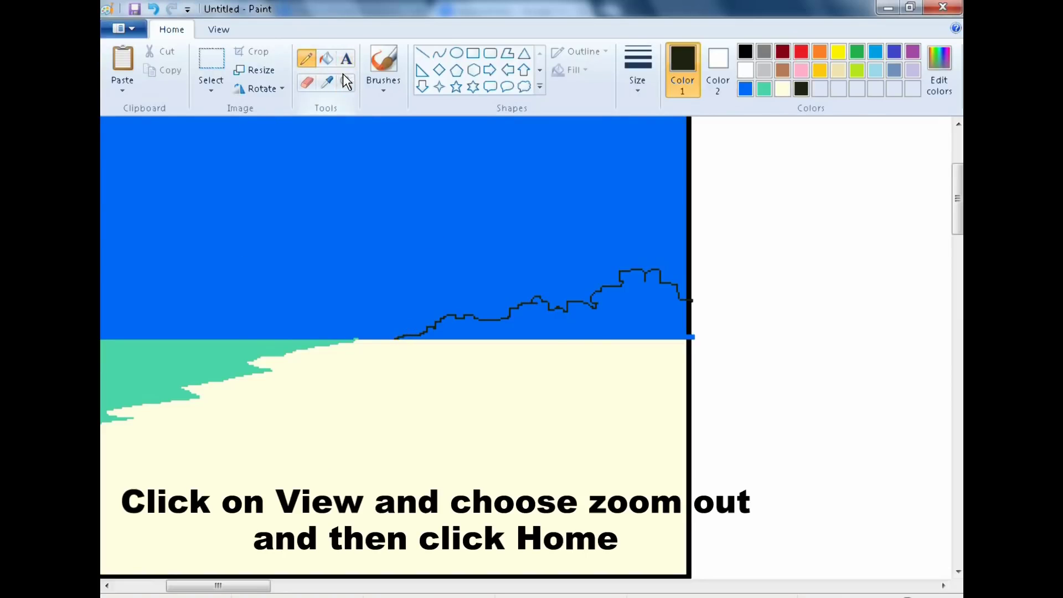
Fill the enclosed bush outline above the sand with the very dark green
left_click(219, 30)
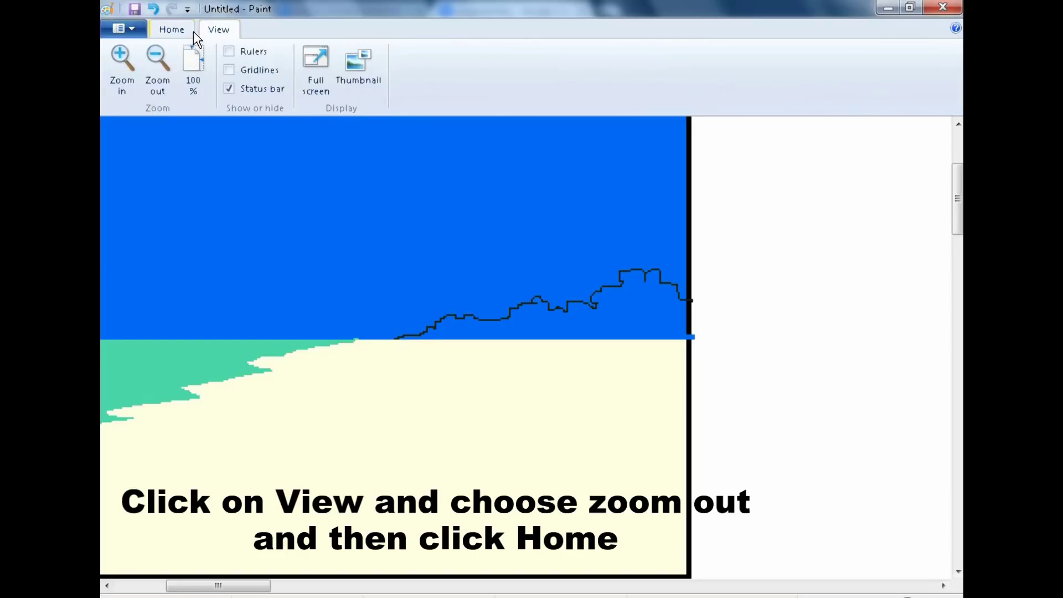
left_click(159, 63)
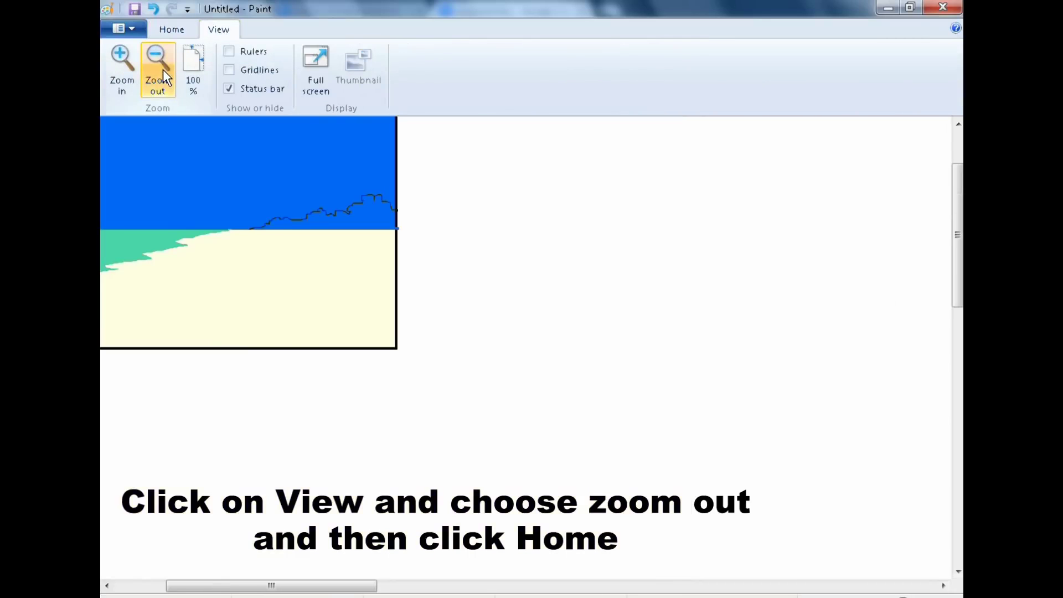
left_click(171, 32)
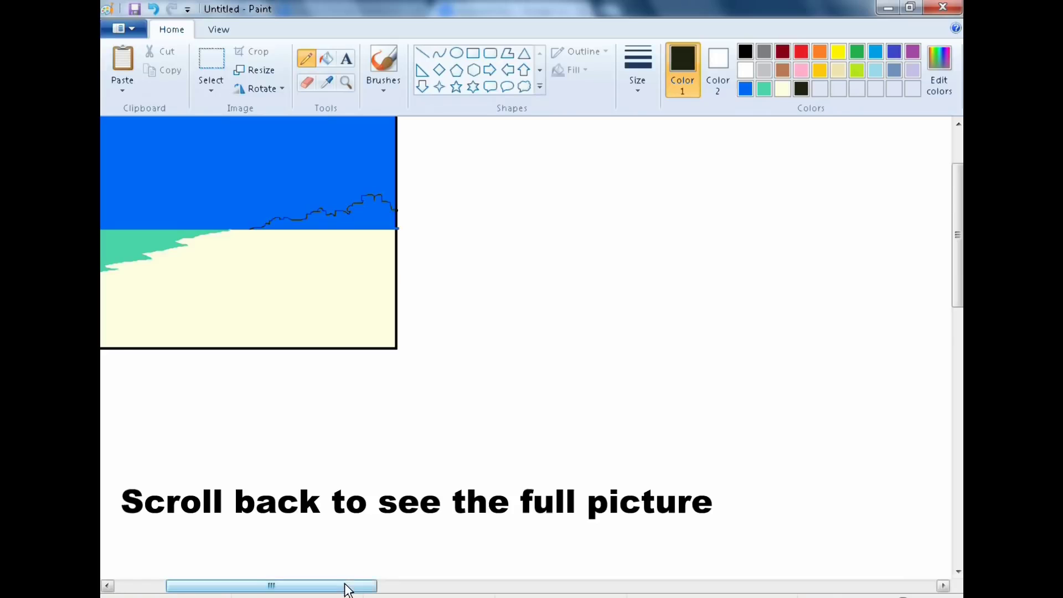
left_click_drag(347, 589, 208, 581)
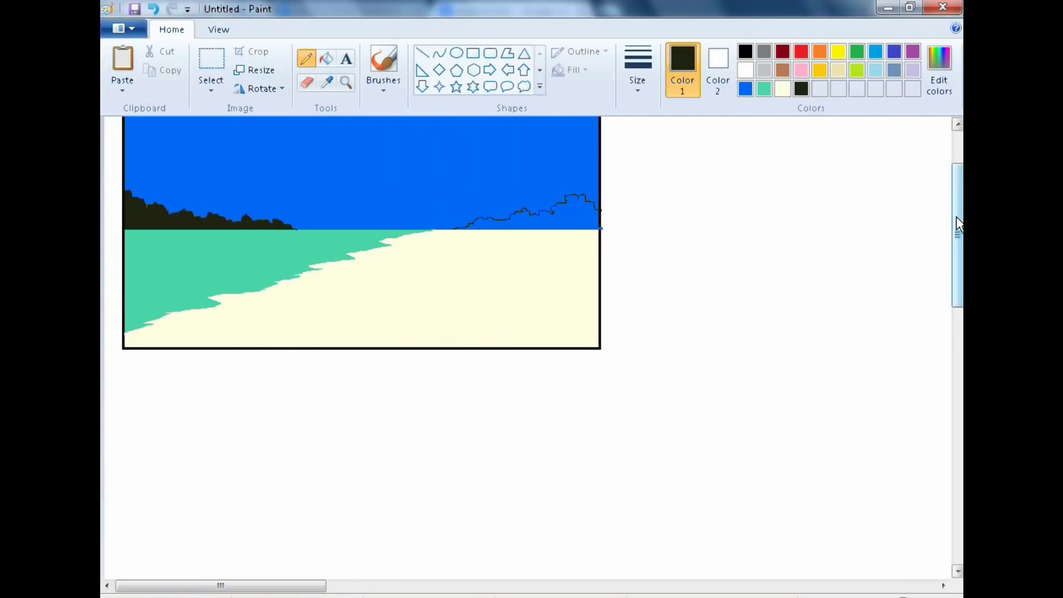
left_click_drag(956, 217, 951, 141)
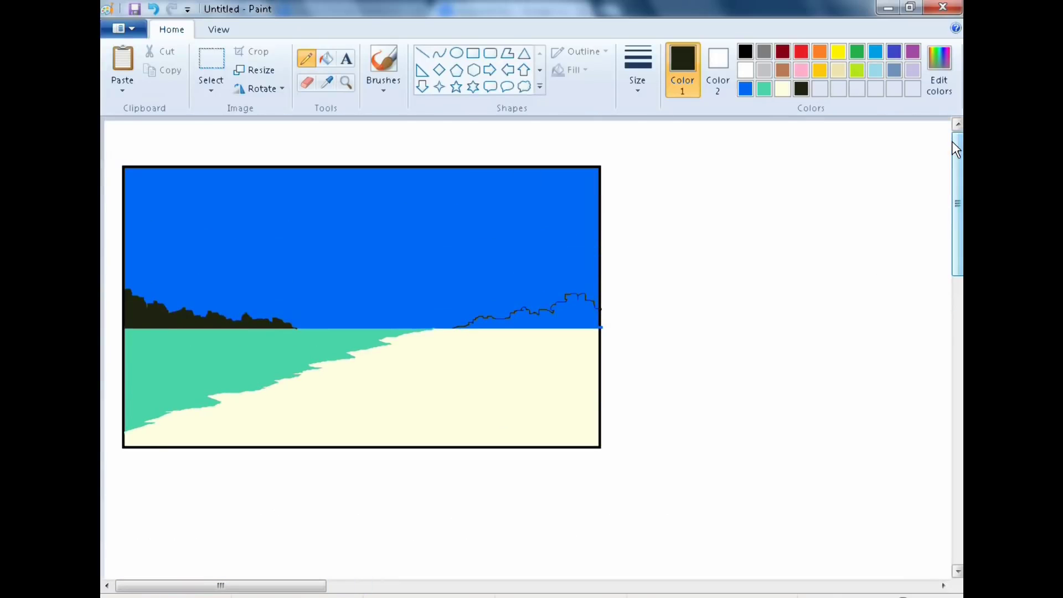
left_click(332, 60)
left_click(577, 311)
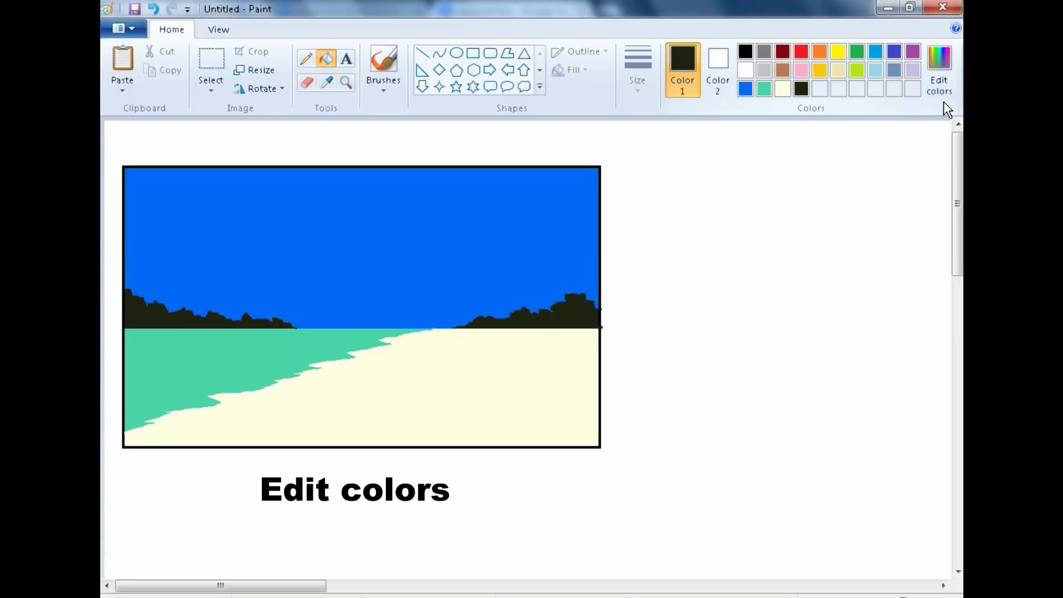
Mix a dark brown with red 90, green 74 and blue 46 as Color 1
left_click(938, 83)
left_click(561, 271)
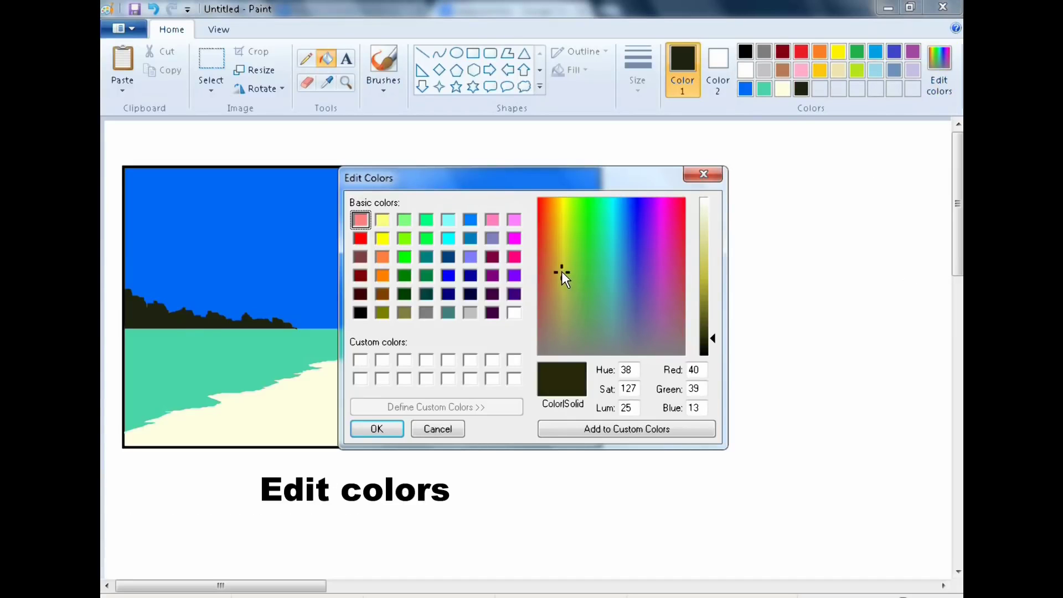
left_click(553, 307)
left_click(553, 304)
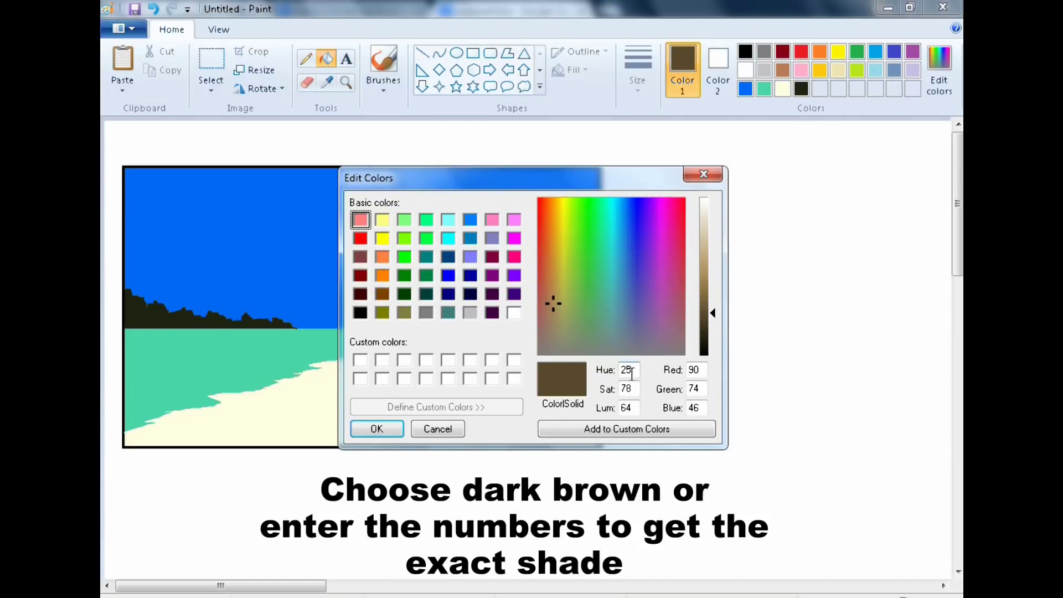
left_click(380, 430)
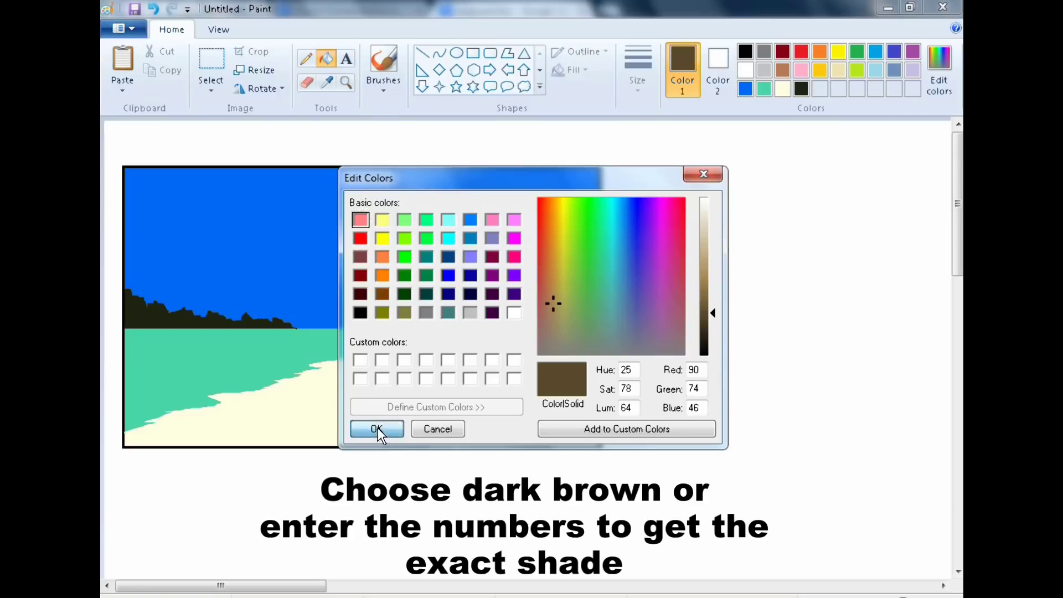
Draw the coconut trunk's left edge with the Curve tool, from mid-sky down to the frame's lower edge, with a slight bend
left_click(436, 52)
left_click_drag(382, 272, 548, 446)
left_click_drag(502, 397, 493, 405)
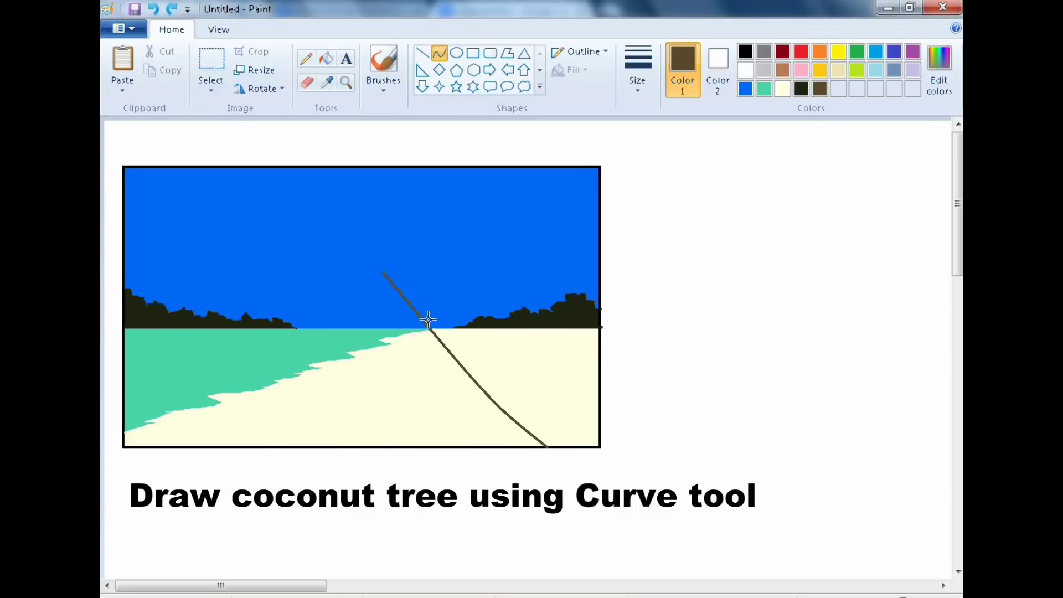
left_click_drag(427, 317, 422, 315)
left_click(728, 372)
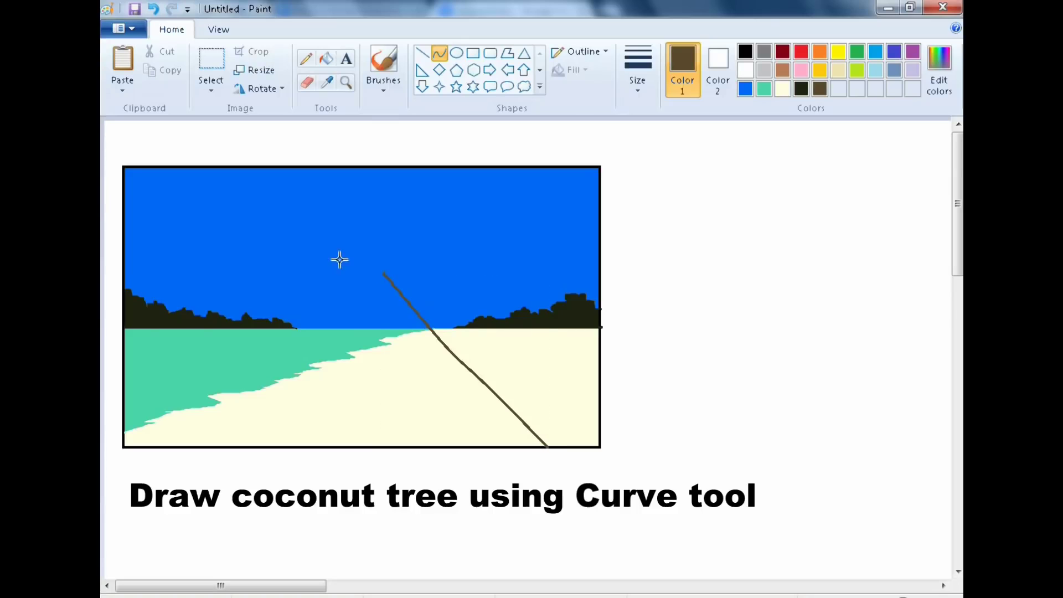
Draw the trunk's right edge as a second slightly bent curve that widens away from the first towards the frame's lower edge
left_click_drag(391, 270, 581, 447)
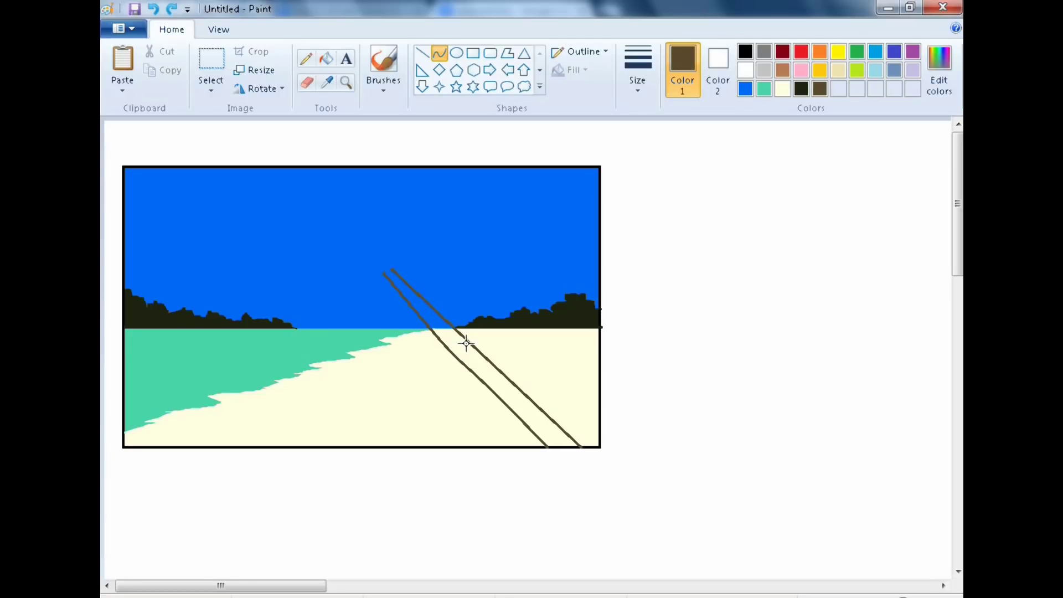
left_click_drag(467, 340, 458, 350)
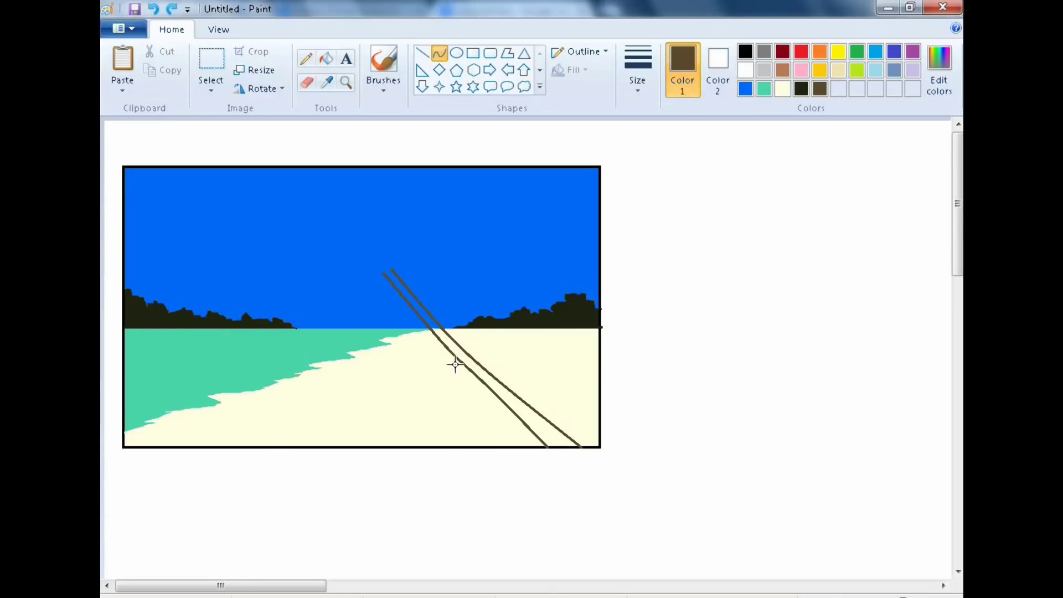
left_click(467, 353)
left_click(713, 422)
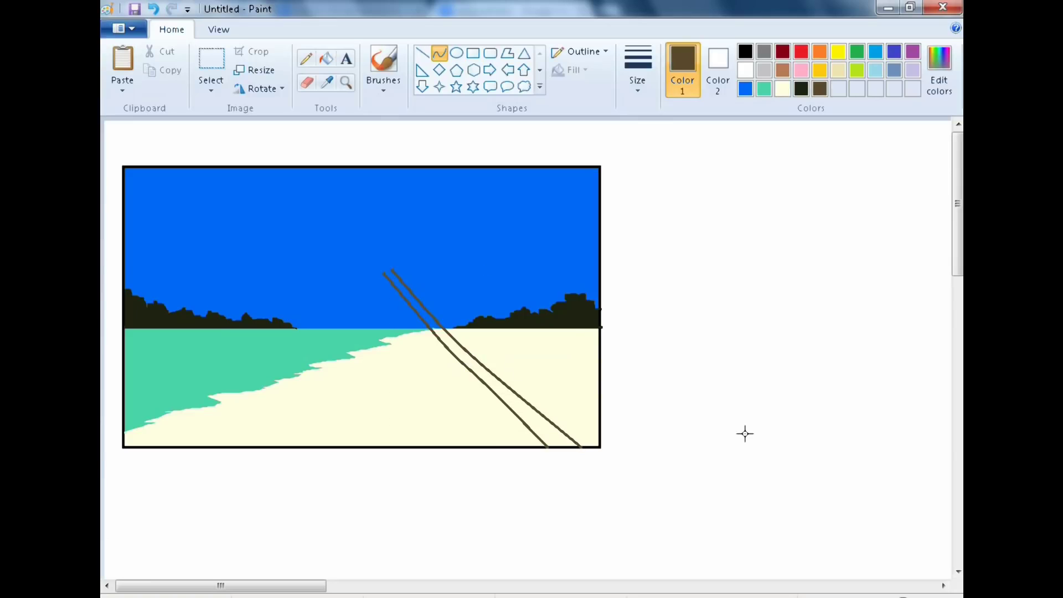
Close the trunk's open top with the Pencil and fill the trunk with the dark brown
left_click(308, 64)
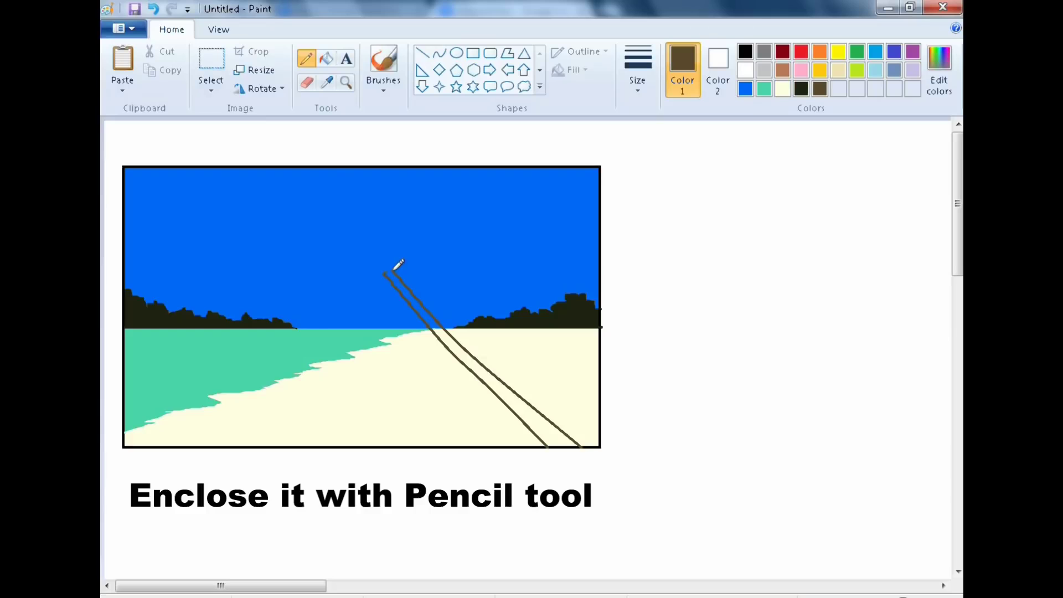
left_click(326, 58)
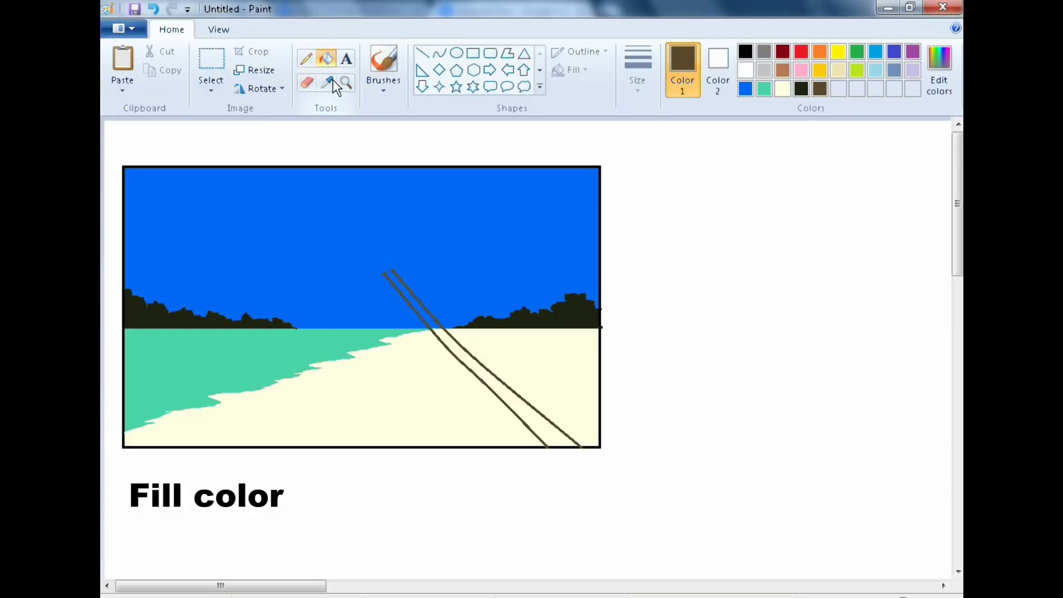
left_click(460, 350)
left_click(438, 321)
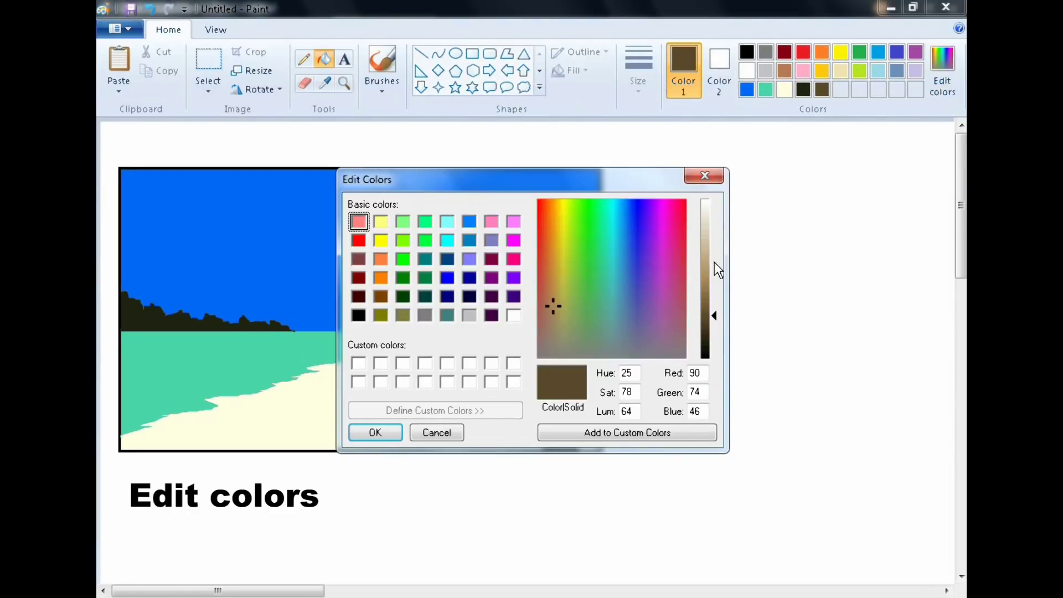
Mix a medium brown with red 139, green 114 and blue 71 as Color 1
left_click(705, 293)
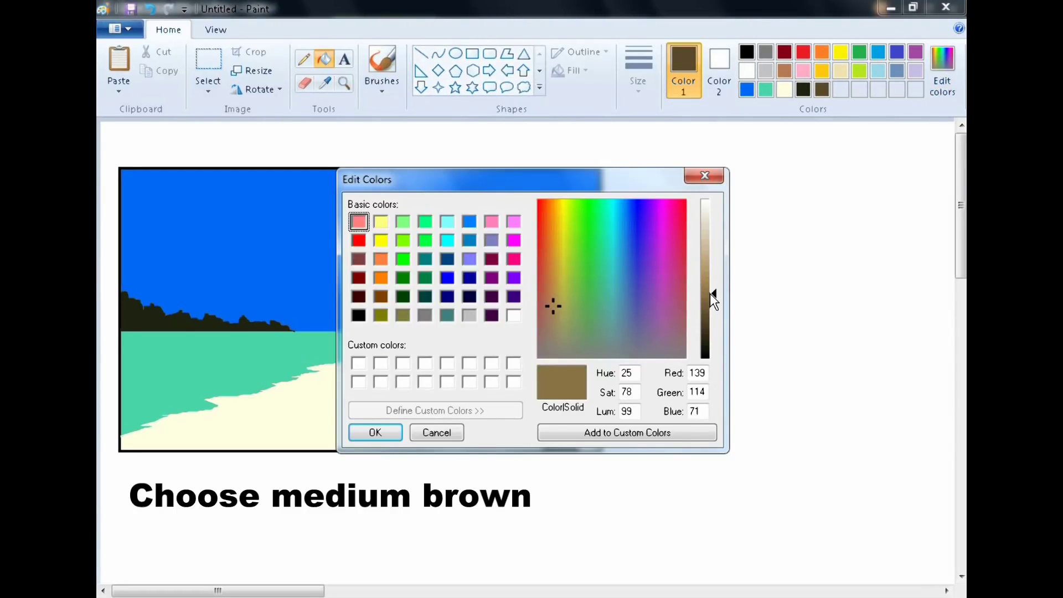
left_click(374, 432)
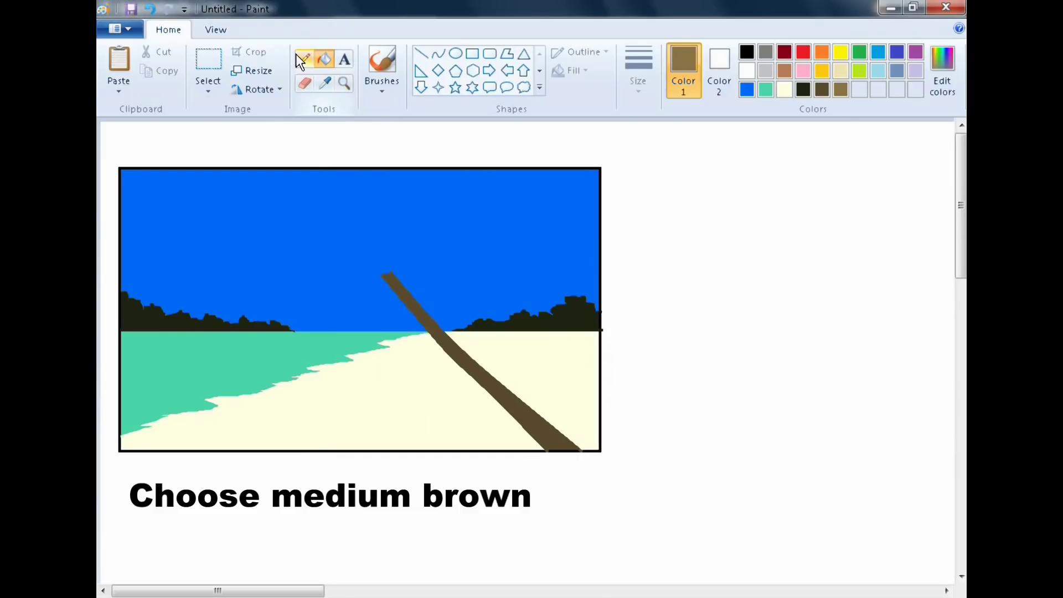
Pencil a medium brown line down the trunk's length and fill the area to its right with the same brown
left_click(303, 57)
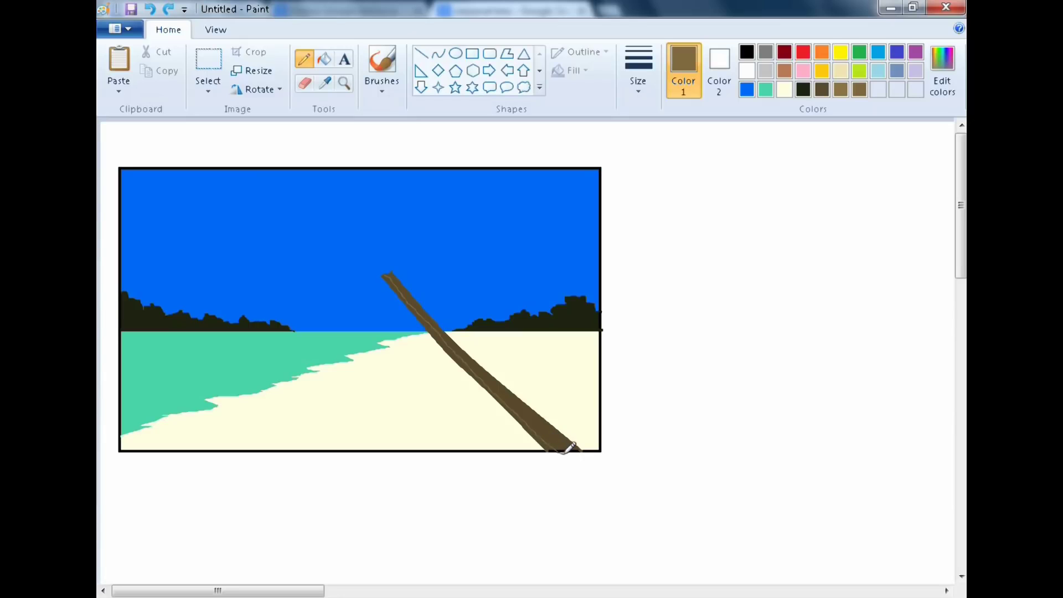
left_click(325, 58)
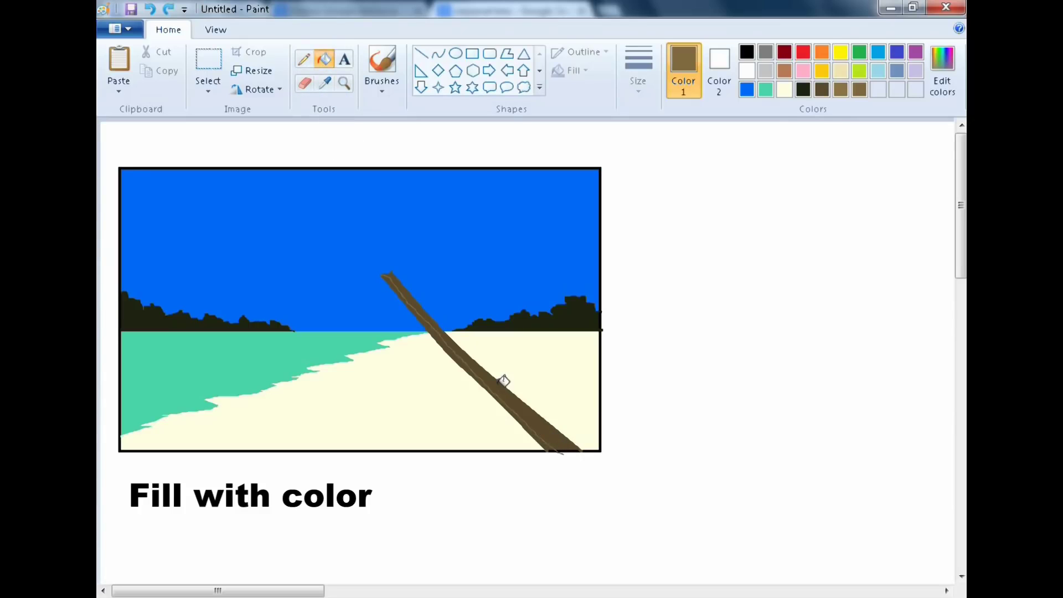
left_click(501, 384)
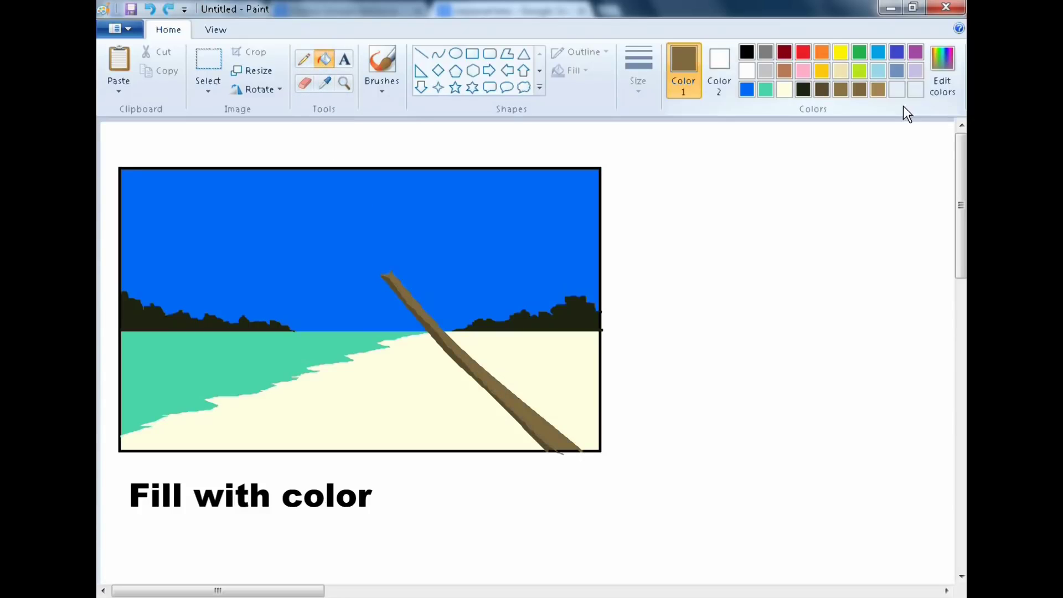
Mix a light brown with red 196, green 174 and blue 138 as Color 1
left_click(955, 74)
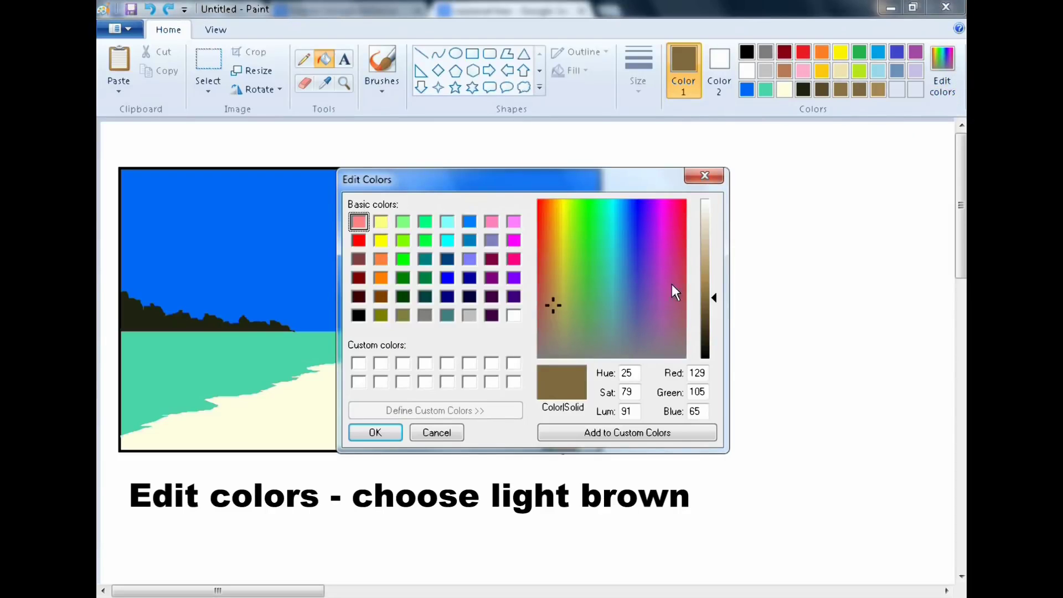
left_click_drag(703, 264, 710, 254)
left_click(375, 433)
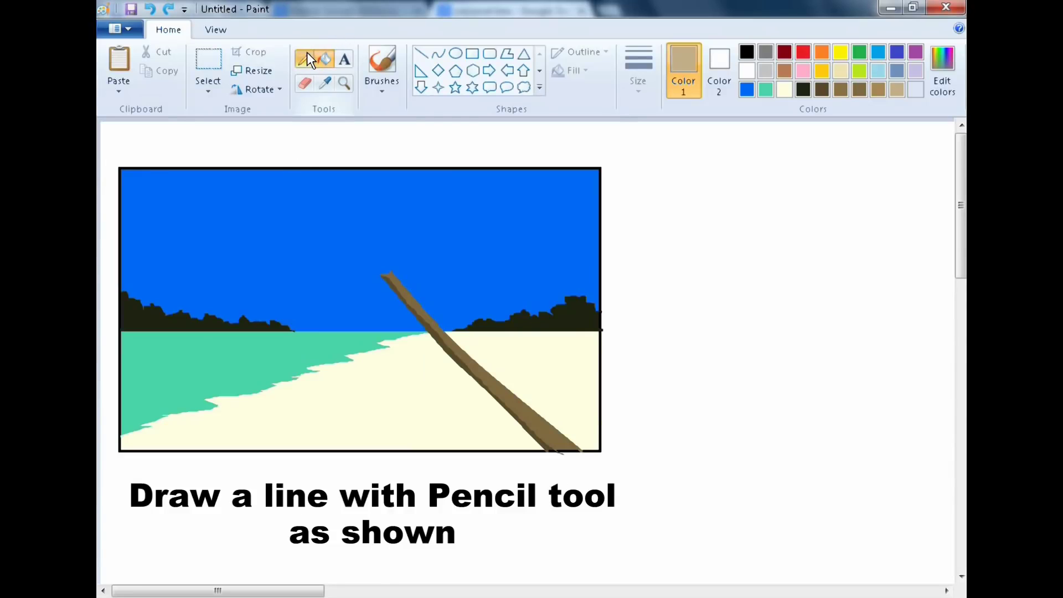
Pencil a wavy light brown line down the medium brown part of the trunk and fill the strip to its right with light brown
left_click(307, 53)
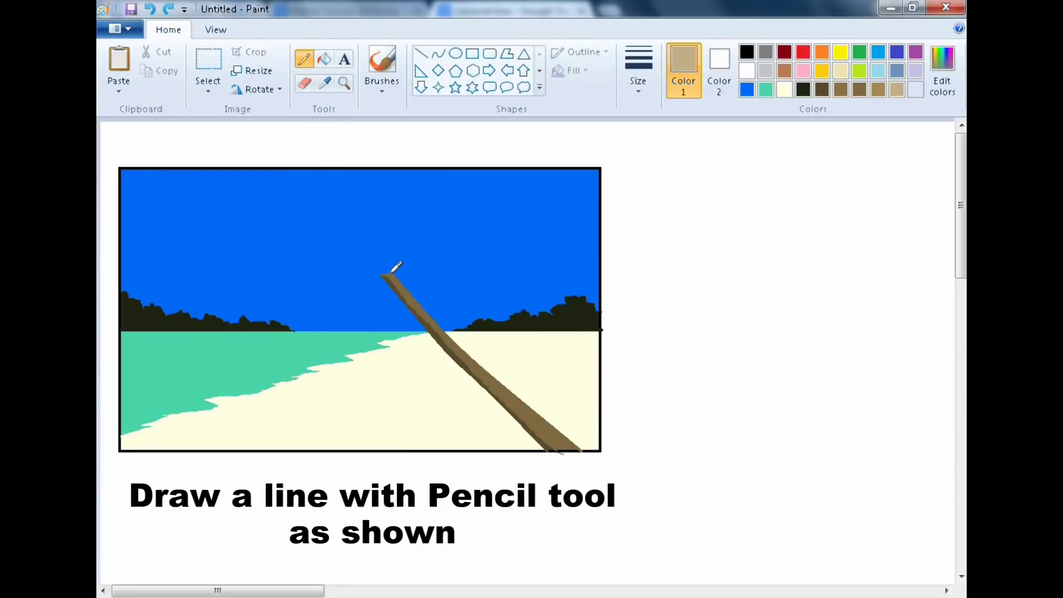
left_click_drag(416, 293, 568, 440)
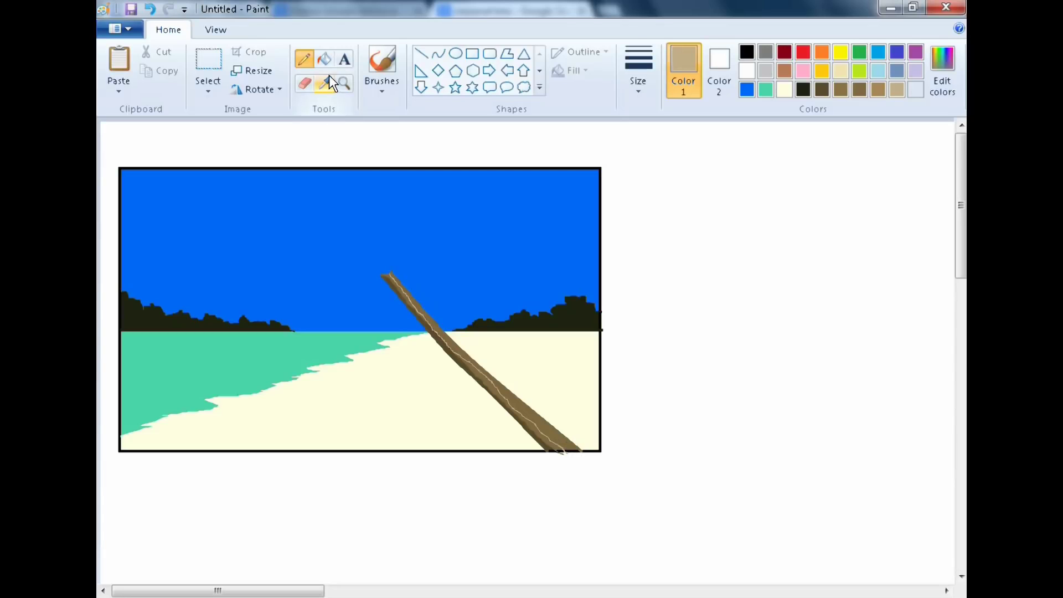
left_click(326, 59)
left_click(413, 291)
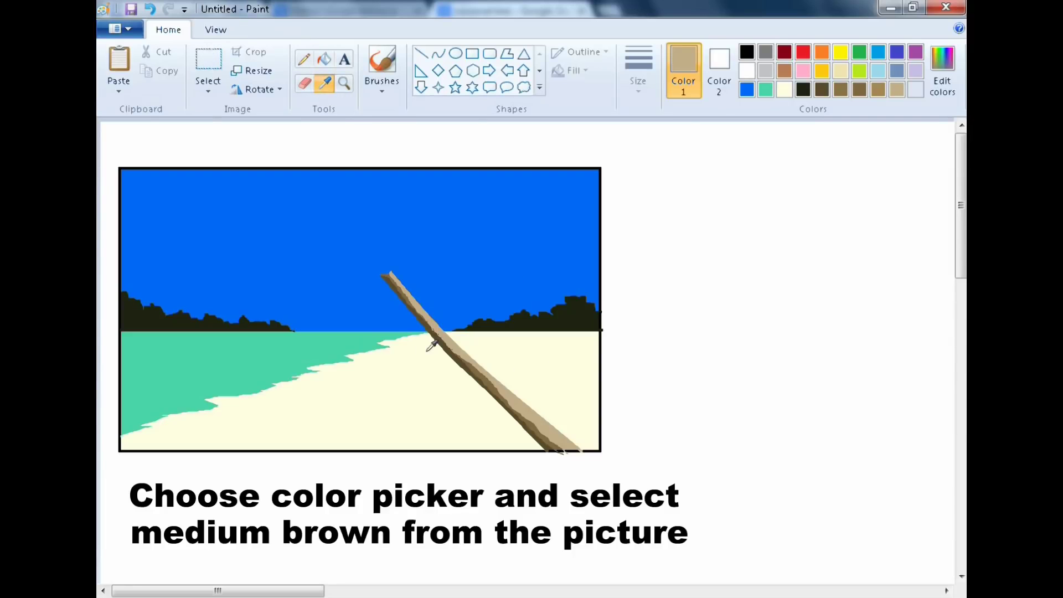
Pick the medium brown from the trunk and pencil small bark marks along it, undoing a stray stroke
left_click(474, 360)
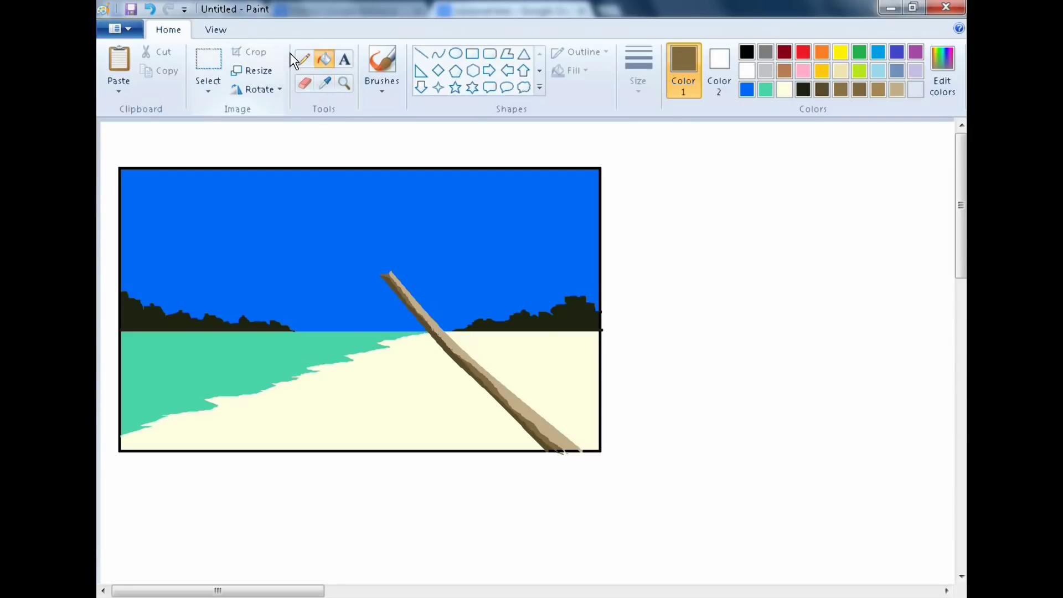
left_click(304, 58)
key("ctrl+z")
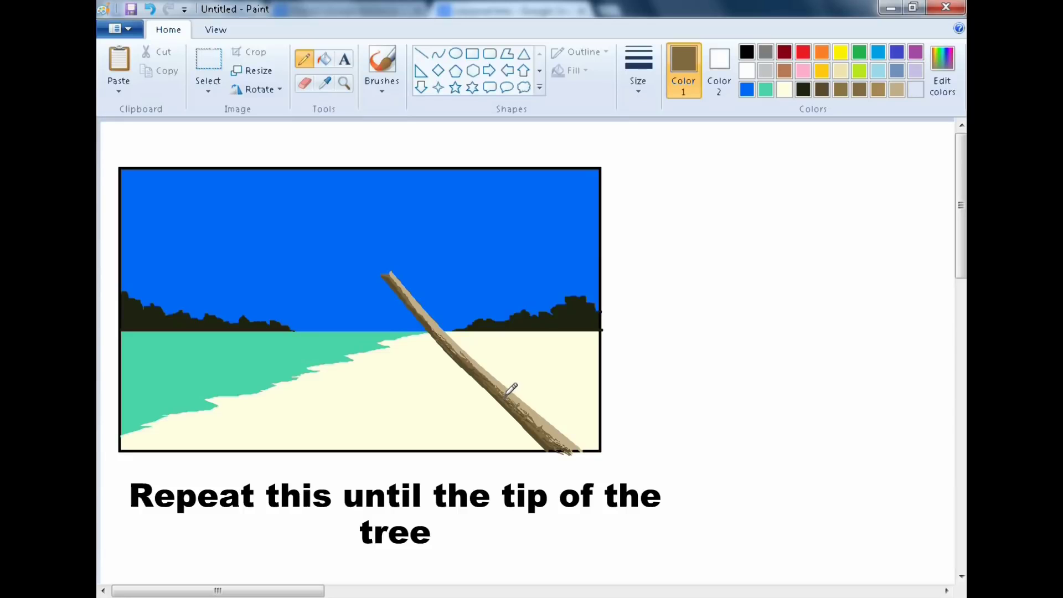
Mix a paler brown with red 214, green 199 and blue 173 and pencil highlights along the trunk
left_click(935, 62)
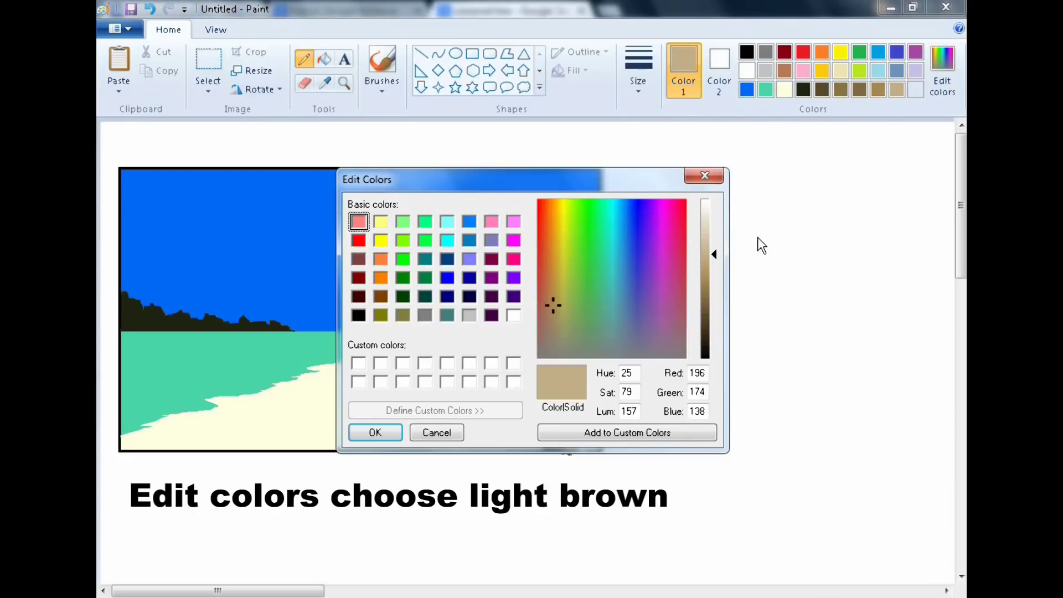
left_click(707, 239)
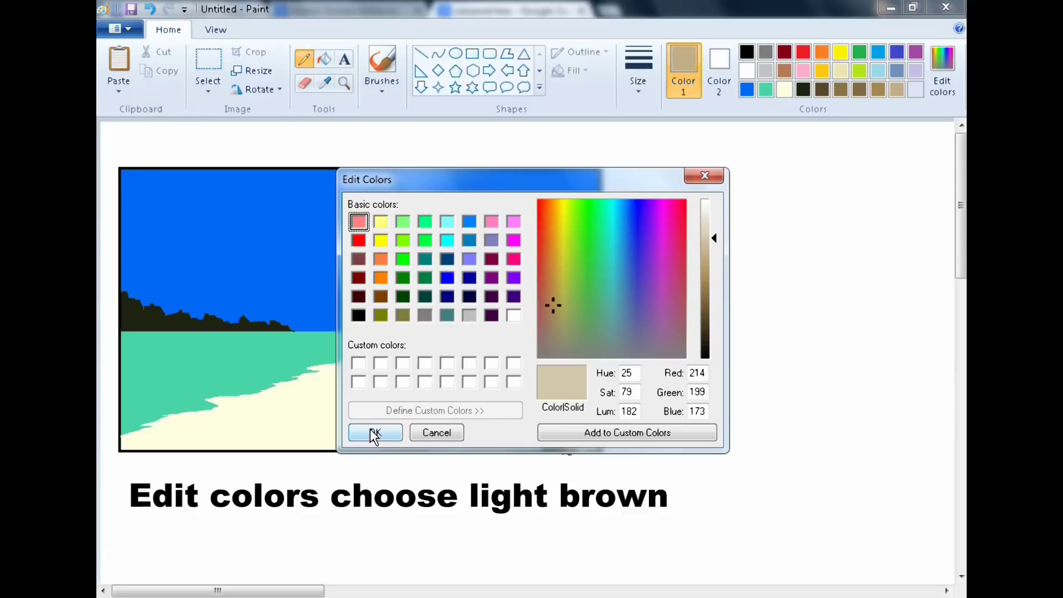
left_click(375, 433)
left_click(303, 59)
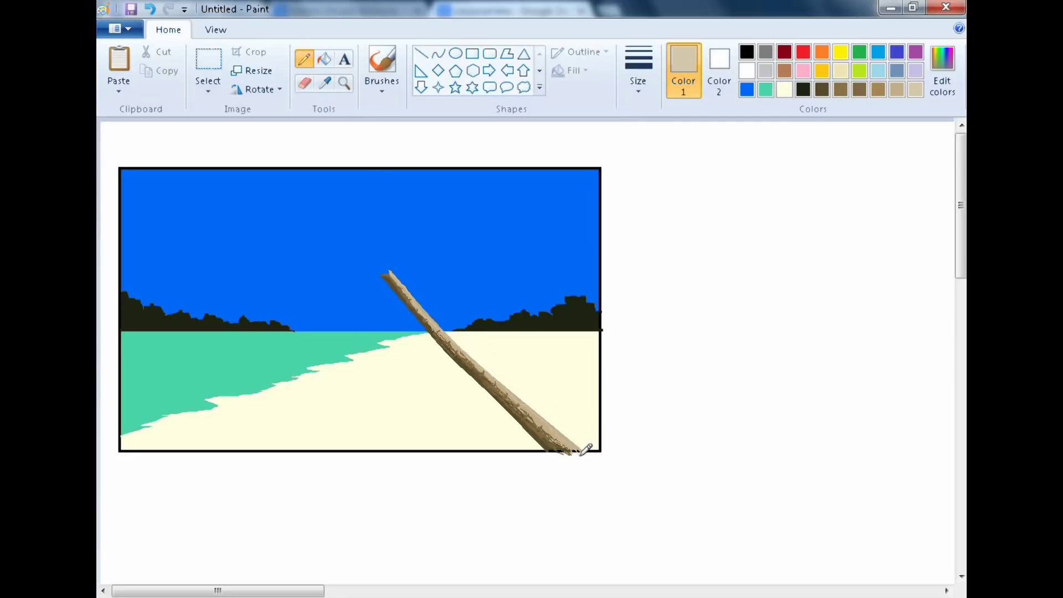
Draw a dark brown rectangular frame on the blank canvas beside the beach scene
left_click(324, 60)
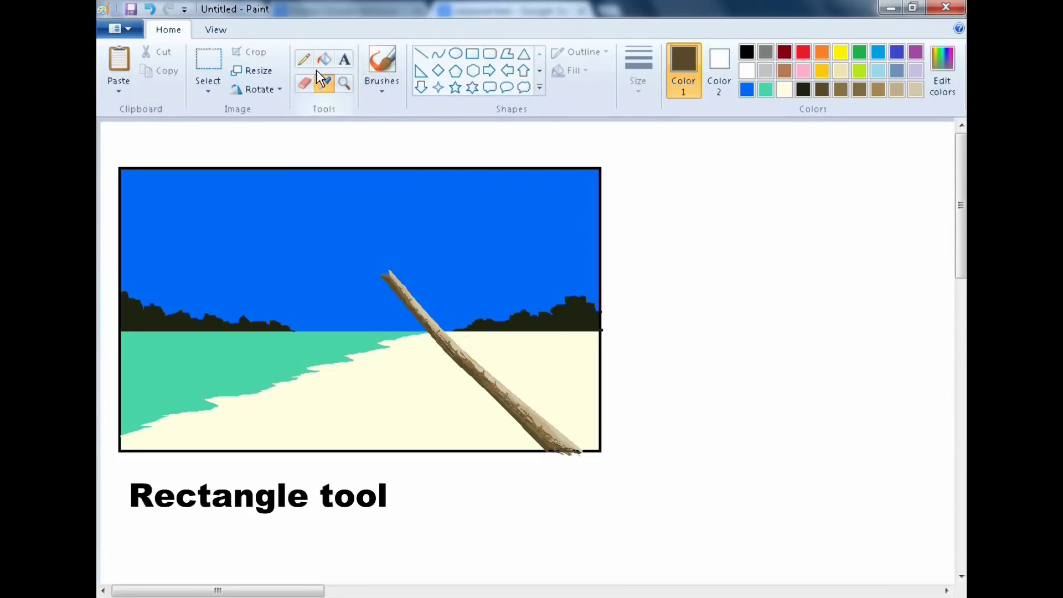
left_click(325, 83)
left_click(472, 52)
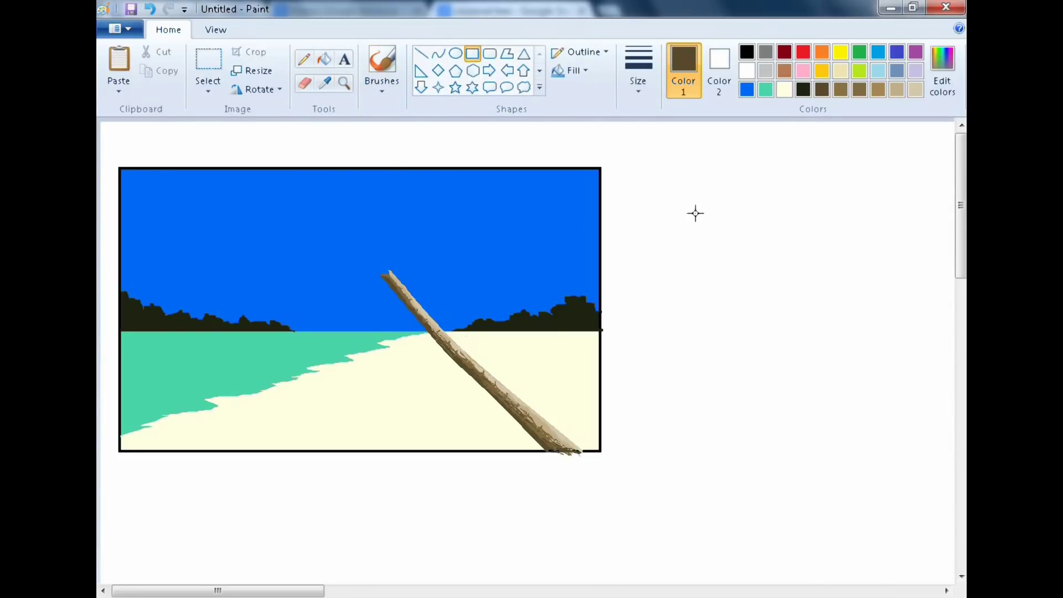
mouse_move(670, 197)
left_mouse_down()
mouse_move(811, 372)
mouse_move(951, 417)
mouse_move(946, 407)
left_mouse_up()
Pick the blue from the sky and fill the new empty frame with it
left_click(326, 82)
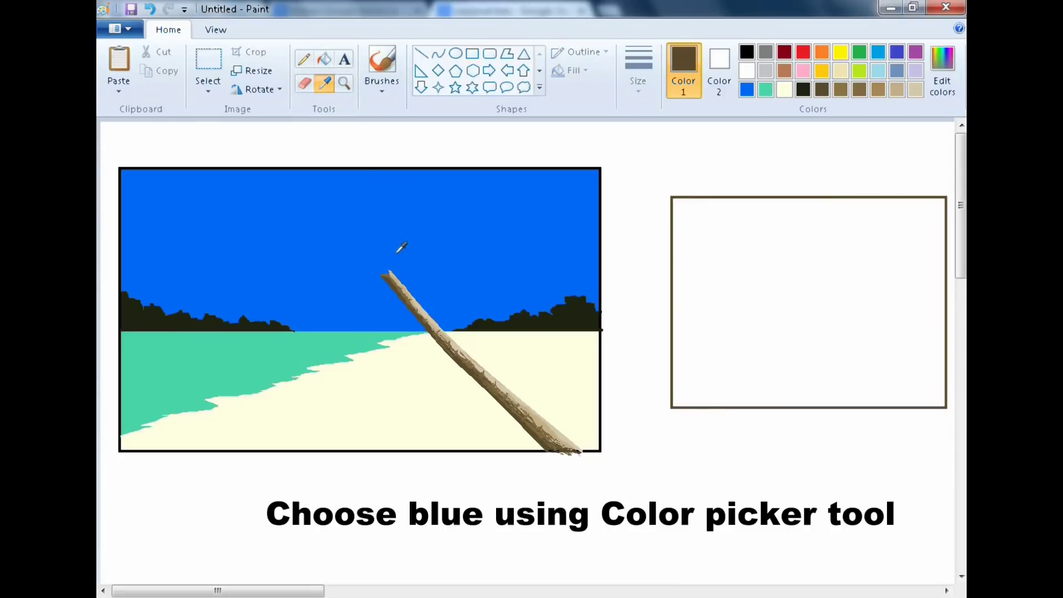
left_click(429, 285)
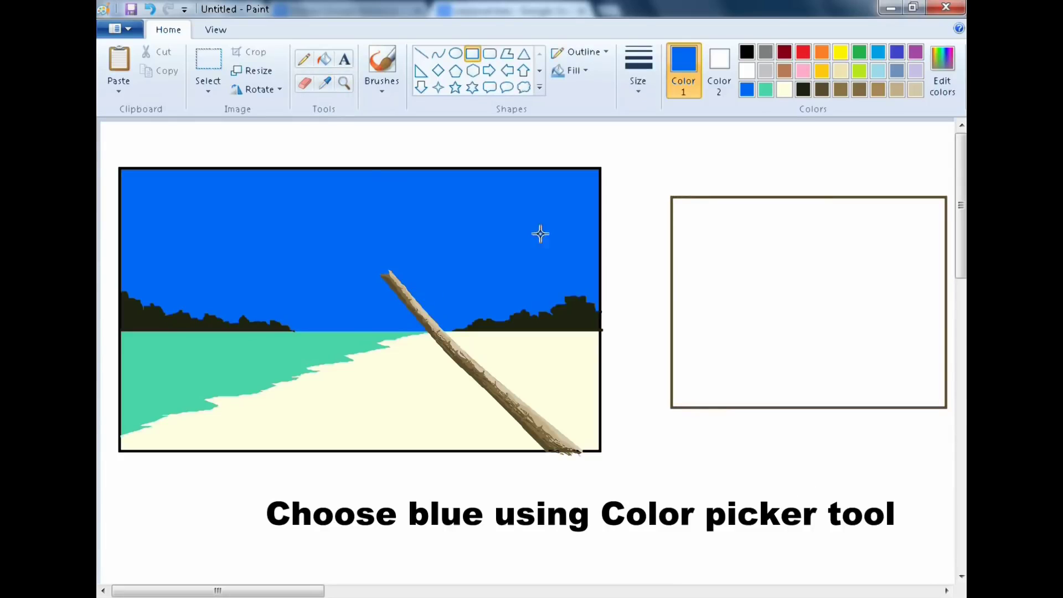
left_click(326, 58)
left_click(703, 246)
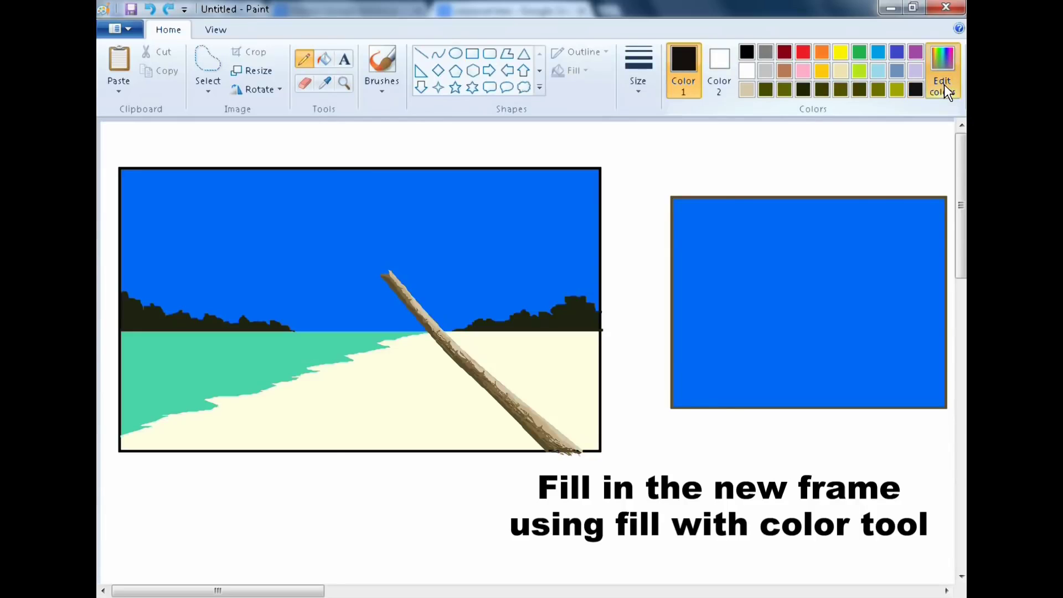
Mix a dark green with red 41, green 46 and blue 10 and pencil dense diagonal strokes over the blue frame
left_click(944, 84)
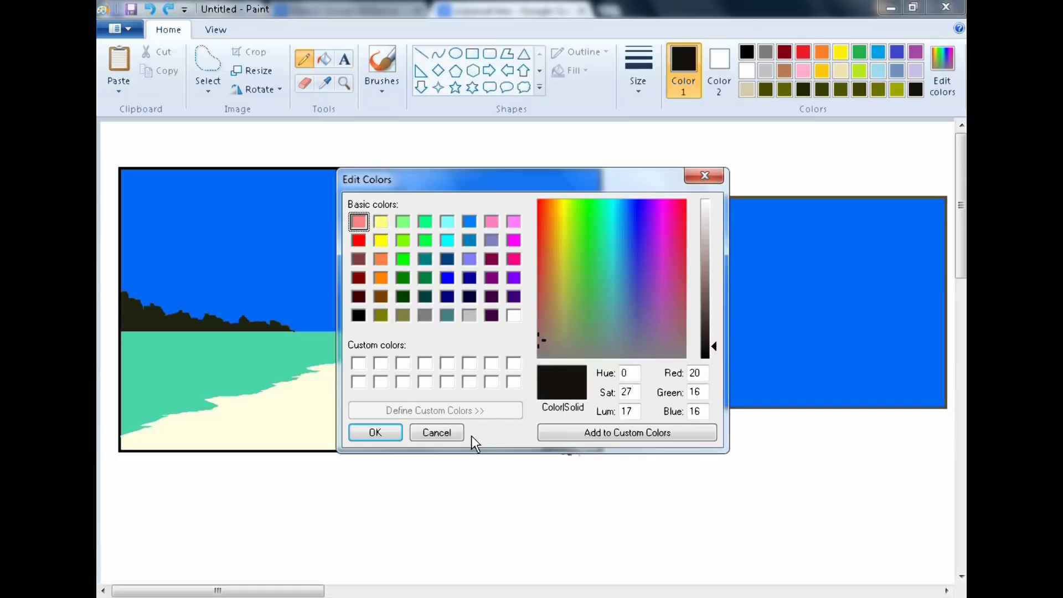
left_click(556, 242)
left_click(565, 256)
left_click_drag(711, 336, 711, 341)
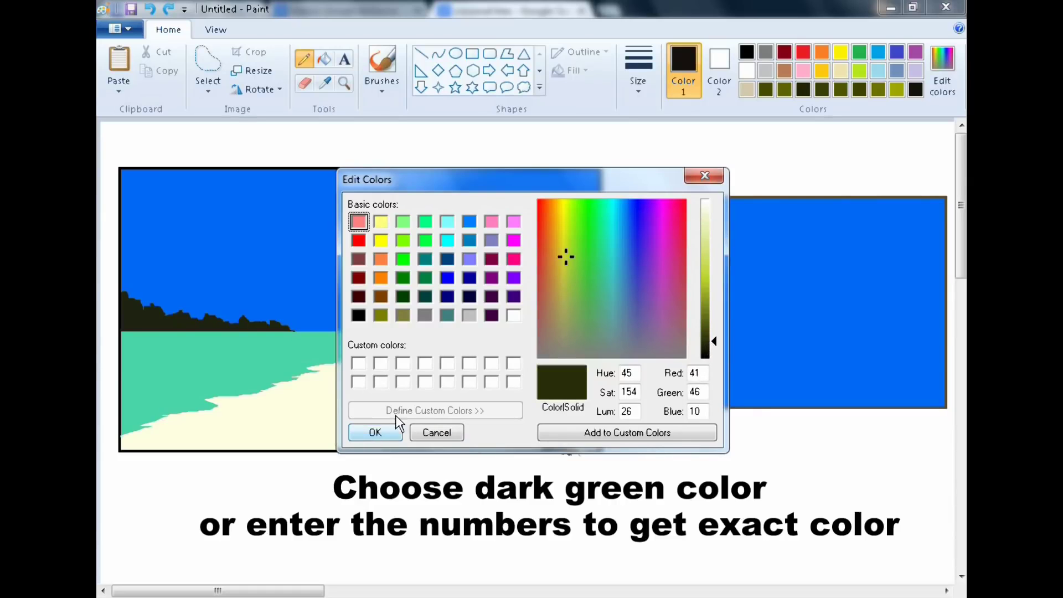
left_click(375, 433)
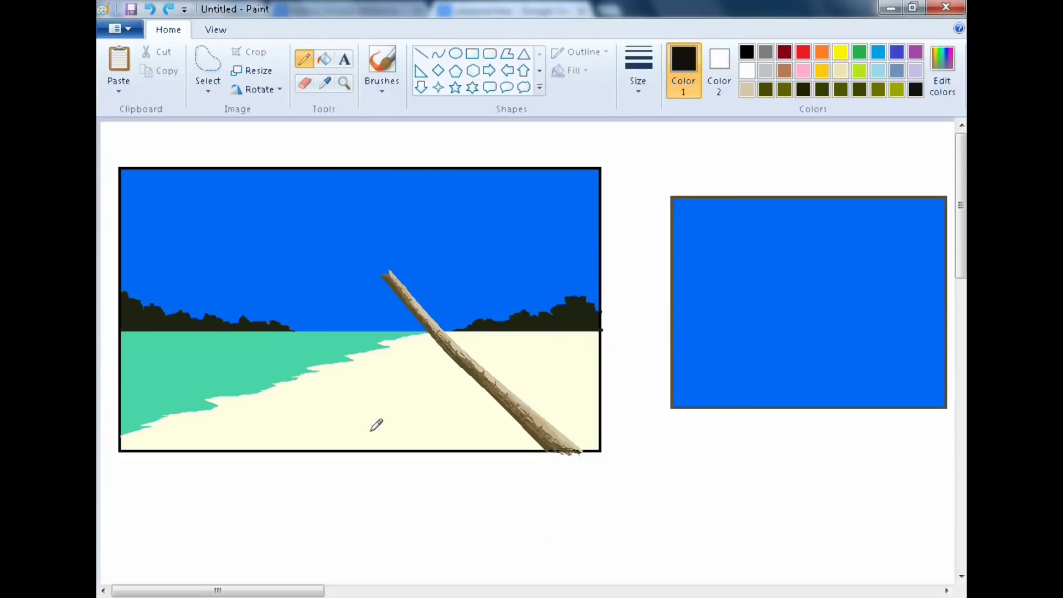
mouse_move(657, 230)
left_mouse_down()
mouse_move(767, 451)
mouse_move(770, 428)
mouse_move(680, 262)
mouse_move(694, 210)
mouse_move(697, 267)
mouse_move(777, 413)
mouse_move(779, 392)
mouse_move(806, 403)
mouse_move(710, 231)
mouse_move(739, 279)
mouse_move(722, 228)
mouse_move(745, 208)
mouse_move(751, 268)
mouse_move(765, 241)
mouse_move(750, 142)
mouse_move(831, 315)
mouse_move(832, 335)
mouse_move(755, 215)
mouse_move(848, 436)
mouse_move(810, 384)
mouse_move(772, 228)
mouse_move(883, 439)
mouse_move(878, 425)
mouse_move(900, 404)
mouse_move(797, 203)
mouse_move(819, 271)
mouse_move(790, 237)
mouse_move(776, 266)
mouse_move(845, 448)
mouse_move(827, 384)
mouse_move(937, 407)
mouse_move(810, 216)
mouse_move(845, 293)
mouse_move(825, 246)
mouse_move(833, 216)
mouse_move(835, 235)
mouse_move(807, 214)
mouse_move(793, 261)
mouse_move(845, 393)
mouse_move(747, 336)
mouse_move(782, 410)
mouse_move(747, 396)
mouse_move(803, 361)
mouse_move(779, 330)
mouse_move(800, 301)
mouse_move(808, 345)
mouse_move(793, 314)
mouse_move(841, 281)
left_mouse_up()
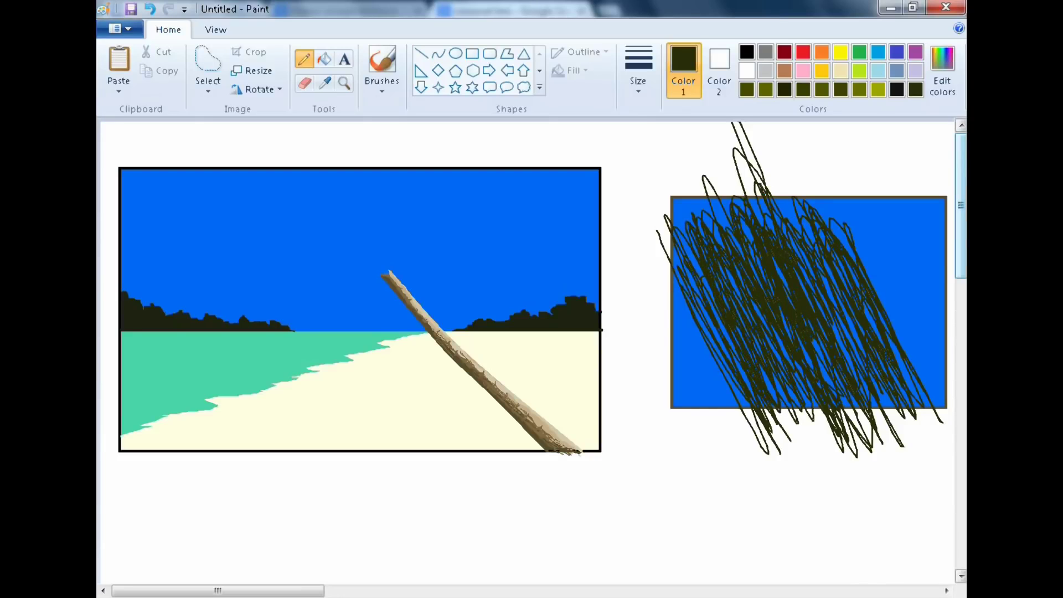
Mix a slightly lighter green with red 62, green 70 and blue 15 and pencil diagonal strokes over the dark scribble
left_click(950, 85)
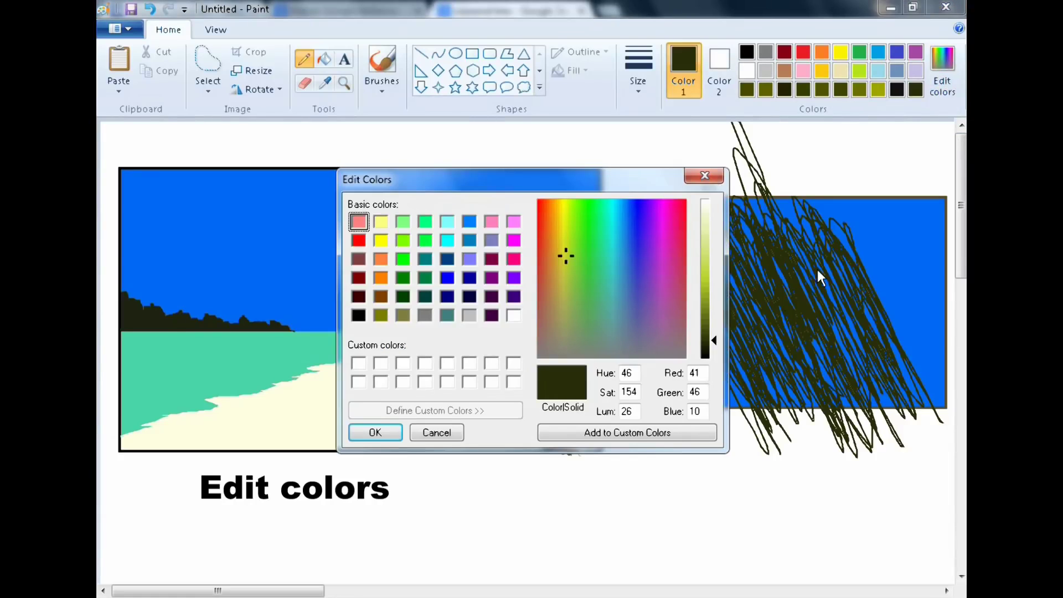
left_click(706, 327)
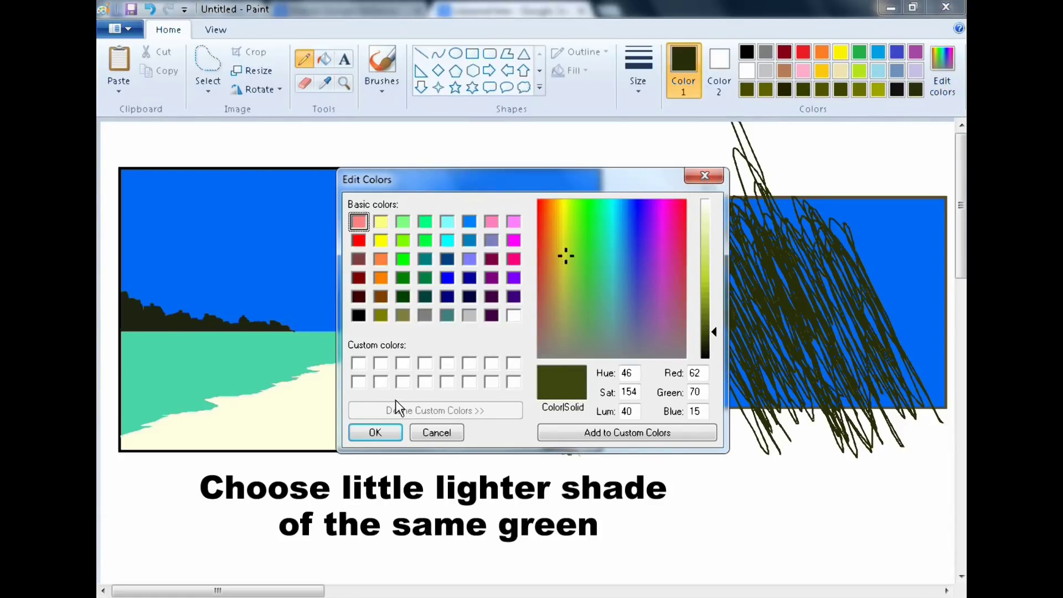
left_click(383, 426)
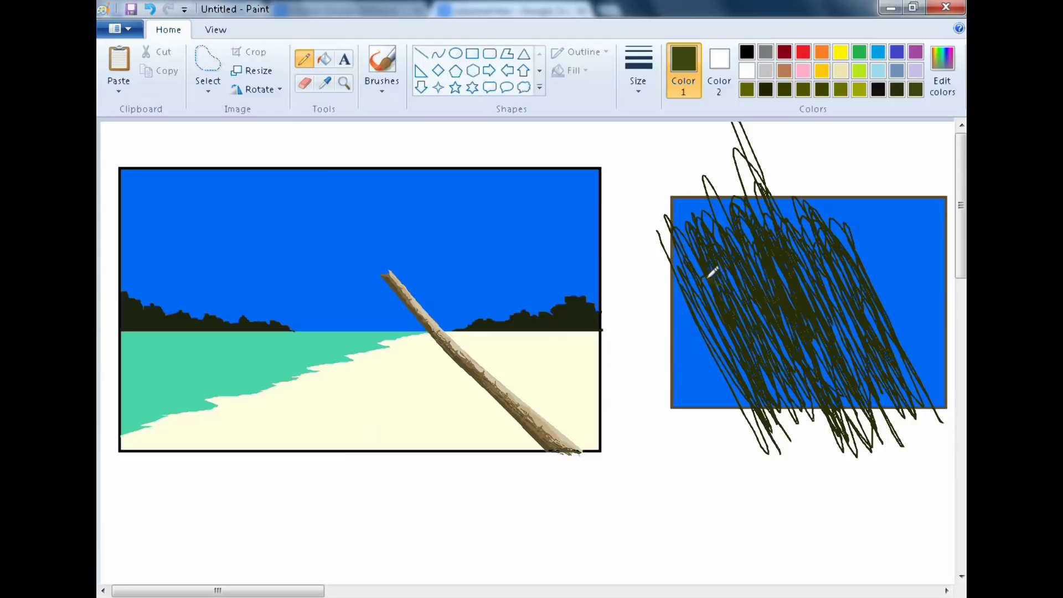
mouse_move(749, 247)
left_mouse_down()
mouse_move(758, 225)
mouse_move(788, 247)
mouse_move(809, 237)
mouse_move(870, 337)
mouse_move(826, 258)
mouse_move(790, 241)
mouse_move(781, 221)
mouse_move(837, 340)
mouse_move(808, 301)
mouse_move(741, 273)
mouse_move(706, 233)
mouse_move(778, 352)
mouse_move(719, 282)
mouse_move(703, 236)
mouse_move(778, 287)
mouse_move(764, 266)
mouse_move(769, 247)
mouse_move(757, 246)
mouse_move(777, 328)
mouse_move(739, 268)
mouse_move(790, 229)
left_mouse_up()
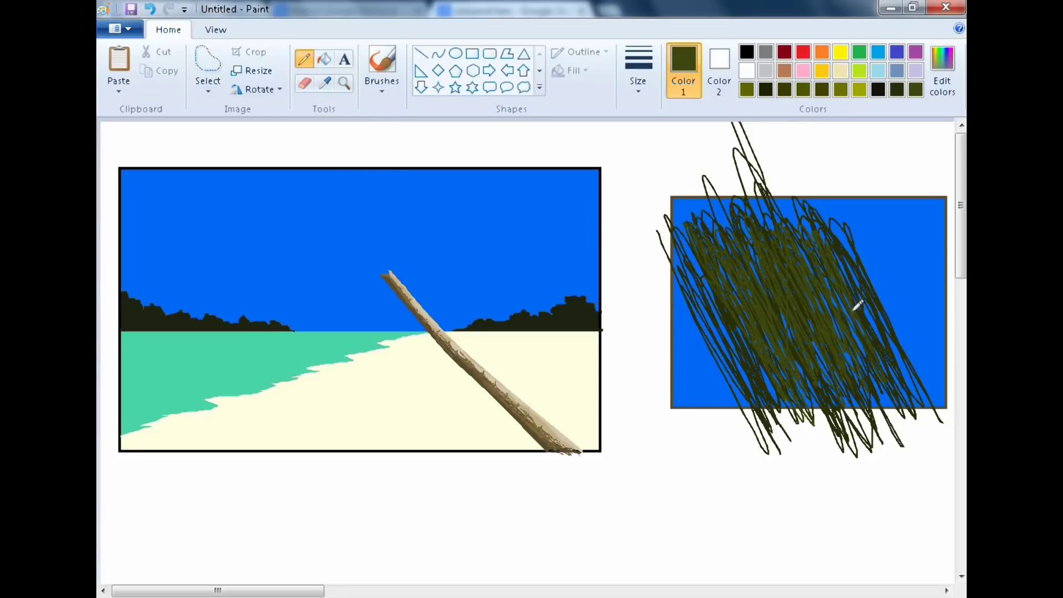
mouse_move(857, 305)
left_mouse_down()
mouse_move(813, 206)
mouse_move(838, 269)
mouse_move(862, 264)
mouse_move(808, 254)
mouse_move(844, 314)
mouse_move(834, 290)
left_mouse_up()
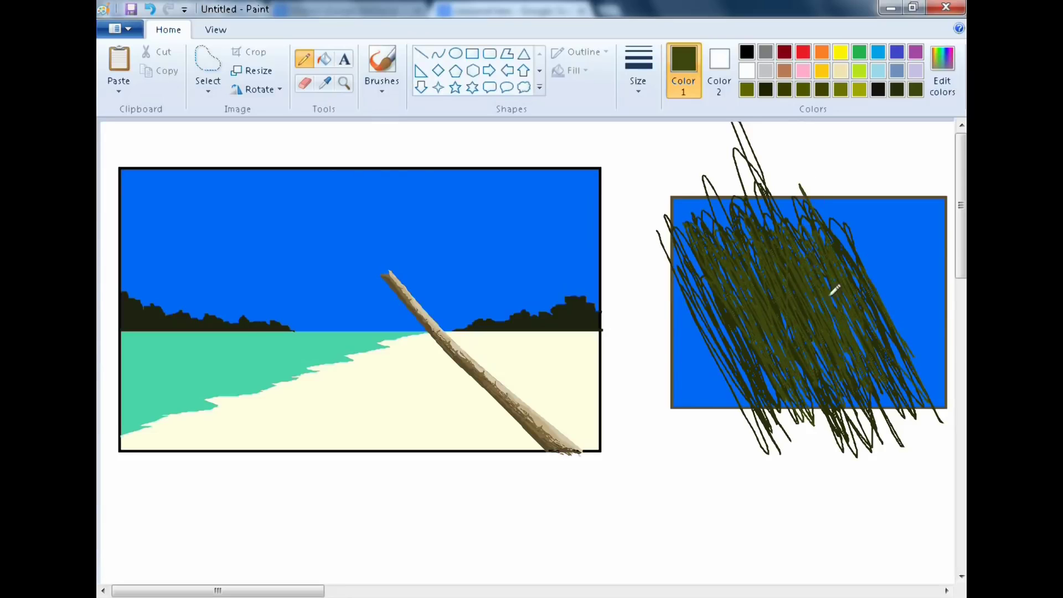
Mix an even lighter green with red 91, green 103 and blue 22 and pencil more diagonal strokes over the scribble
left_click(935, 75)
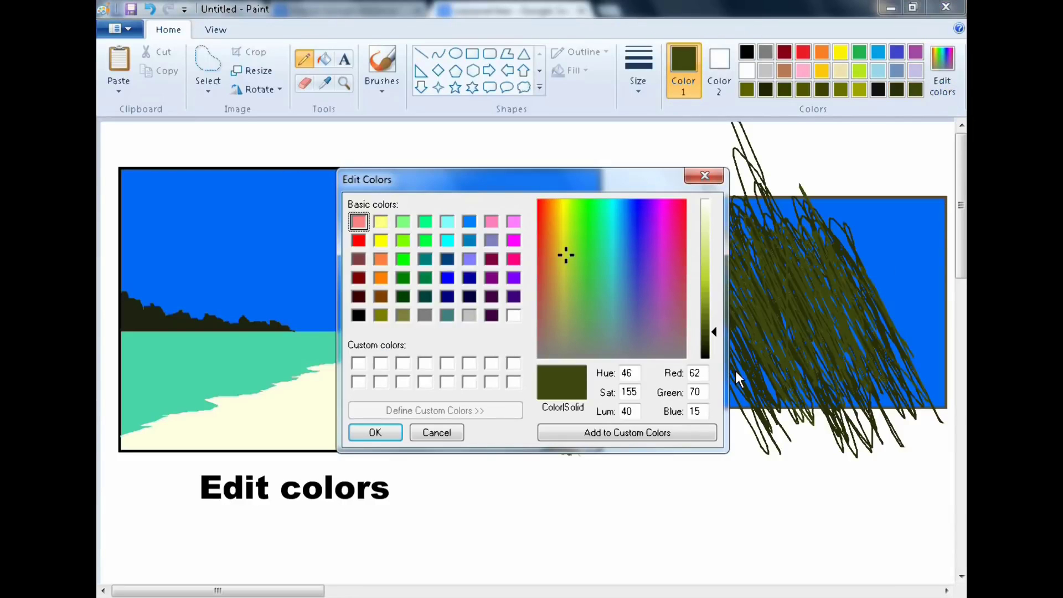
left_click_drag(705, 324, 710, 319)
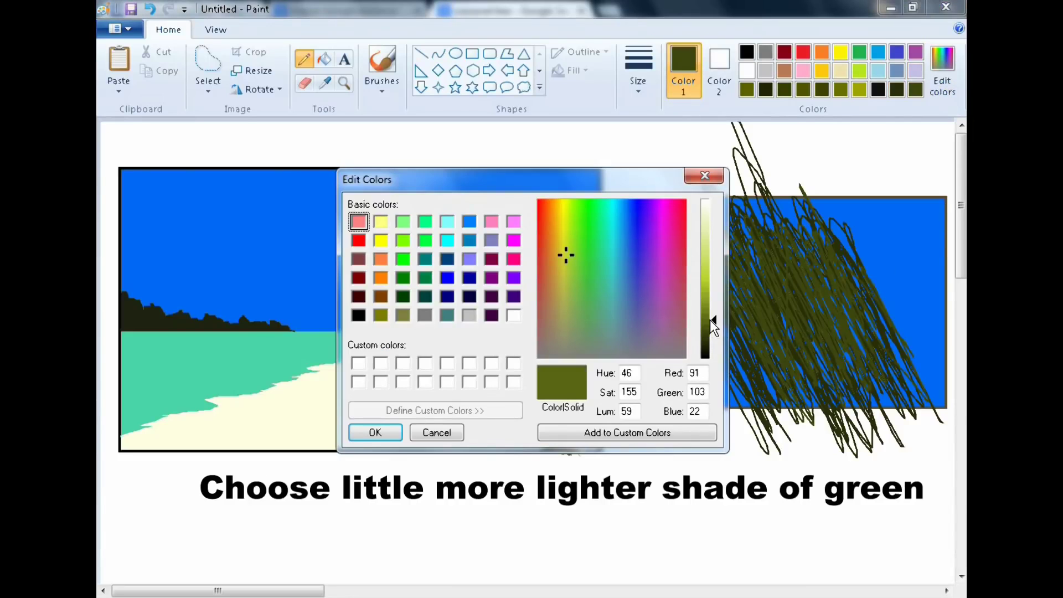
left_click(374, 433)
mouse_move(702, 275)
left_mouse_down()
mouse_move(717, 259)
mouse_move(781, 365)
mouse_move(837, 425)
mouse_move(838, 391)
mouse_move(814, 315)
mouse_move(828, 300)
mouse_move(832, 332)
mouse_move(800, 267)
mouse_move(841, 237)
mouse_move(831, 275)
mouse_move(779, 246)
mouse_move(771, 280)
mouse_move(790, 310)
mouse_move(847, 221)
mouse_move(873, 307)
mouse_move(846, 273)
mouse_move(922, 467)
mouse_move(729, 273)
mouse_move(760, 339)
mouse_move(729, 312)
mouse_move(749, 428)
mouse_move(738, 388)
mouse_move(754, 407)
left_mouse_up()
Cut a jagged leaf shape out of the scribble with a free-form selection and move it to the top of the trunk
left_click(208, 61)
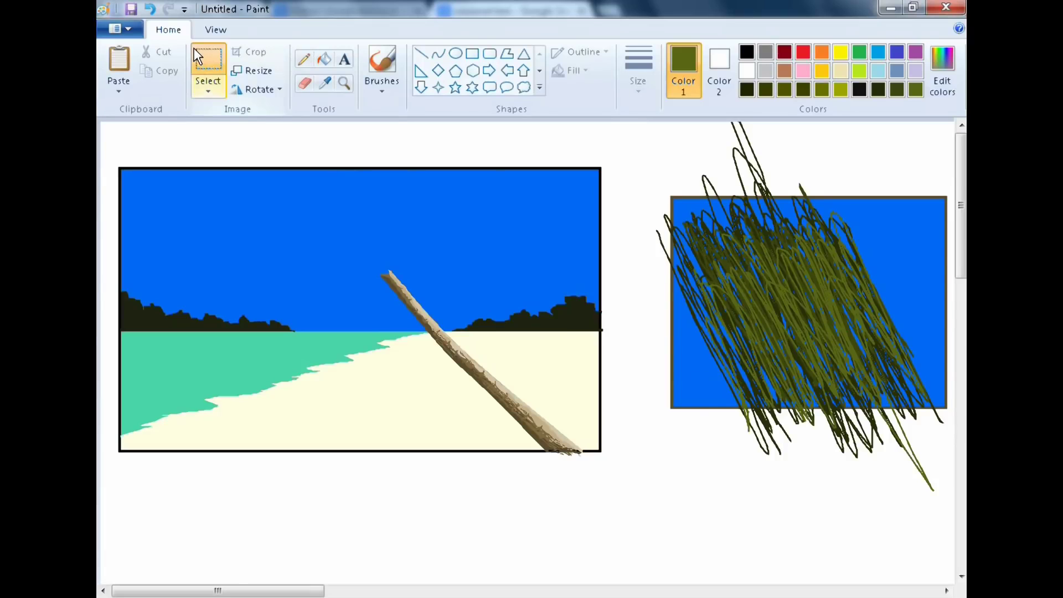
left_click(219, 95)
left_click(223, 147)
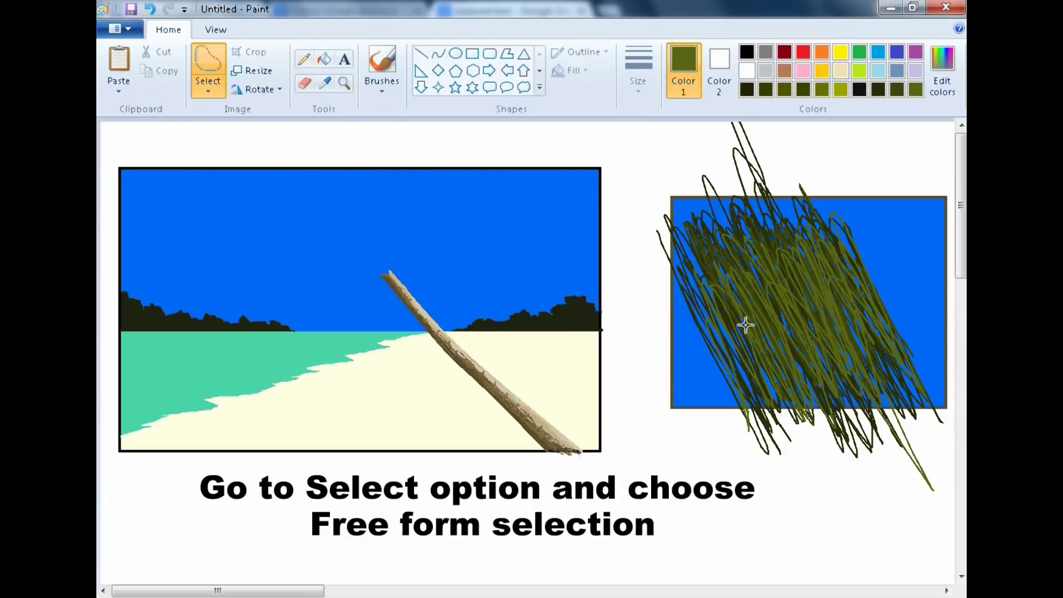
mouse_move(730, 294)
left_mouse_down()
mouse_move(817, 322)
mouse_move(865, 375)
mouse_move(829, 366)
mouse_move(807, 343)
mouse_move(813, 360)
mouse_move(796, 351)
mouse_move(803, 358)
mouse_move(786, 336)
mouse_move(796, 365)
mouse_move(769, 338)
mouse_move(778, 361)
mouse_move(712, 298)
mouse_move(743, 296)
mouse_move(598, 284)
mouse_move(486, 295)
left_mouse_up()
left_click(782, 534)
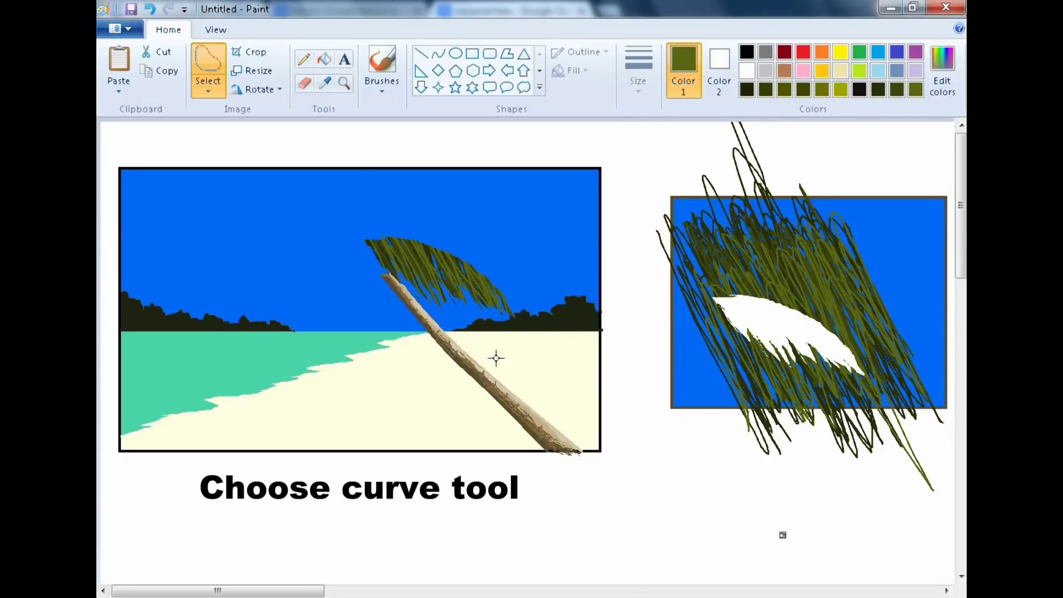
Mix a lighter green with red 126, green 143 and blue 31 and draw a curve along the leaf's upper edge
left_click(437, 55)
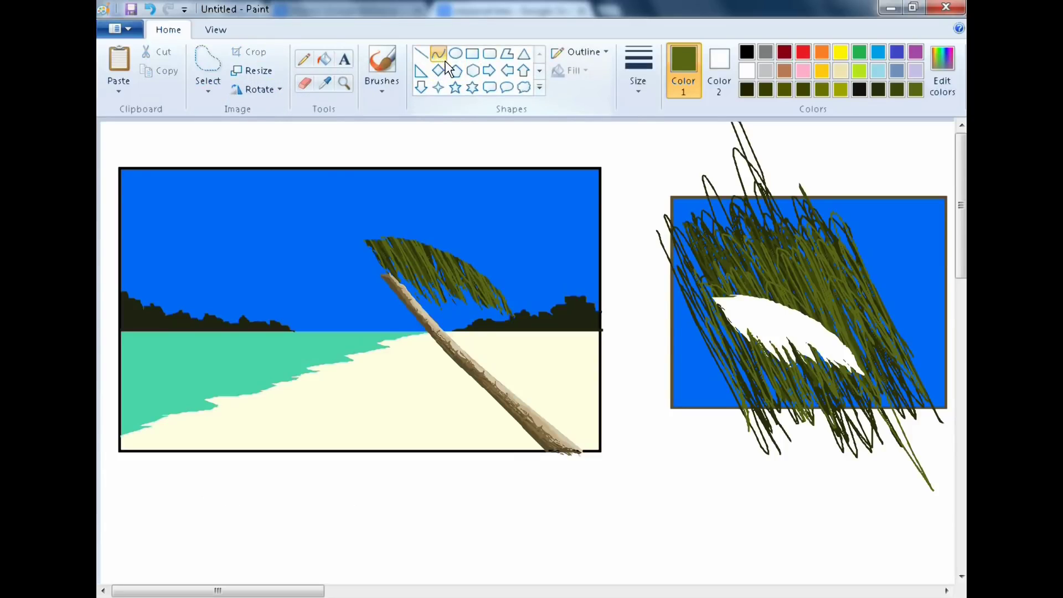
left_click(939, 89)
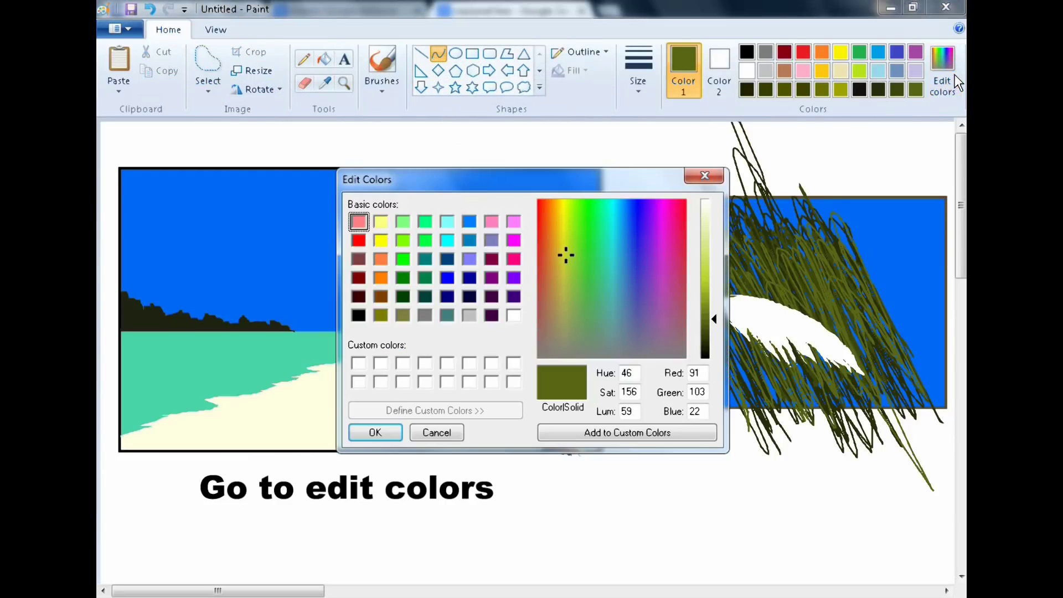
left_click(710, 285)
left_click(710, 304)
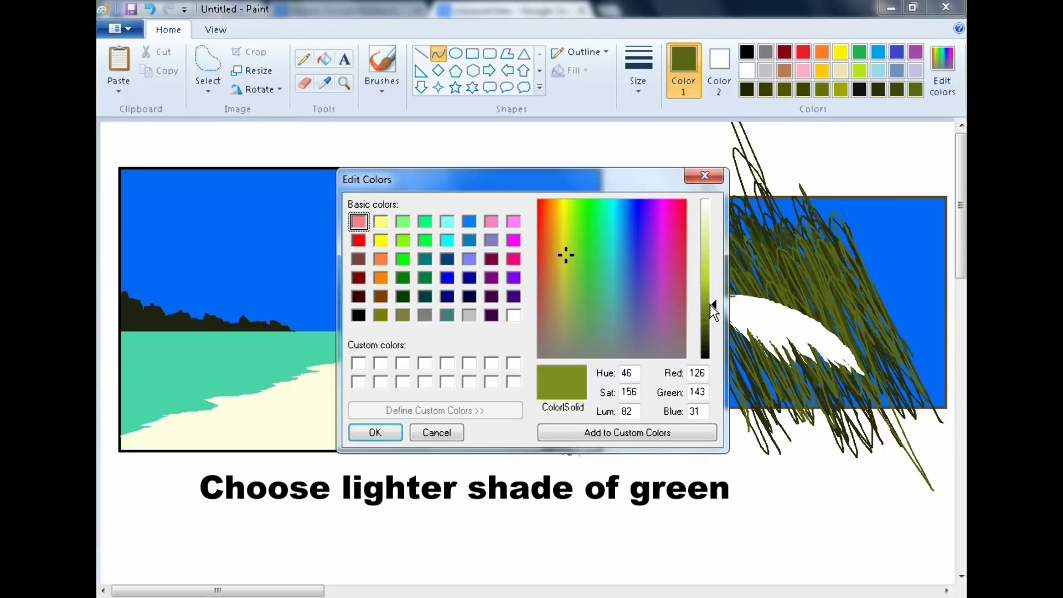
left_click(367, 433)
left_click_drag(368, 239, 446, 242)
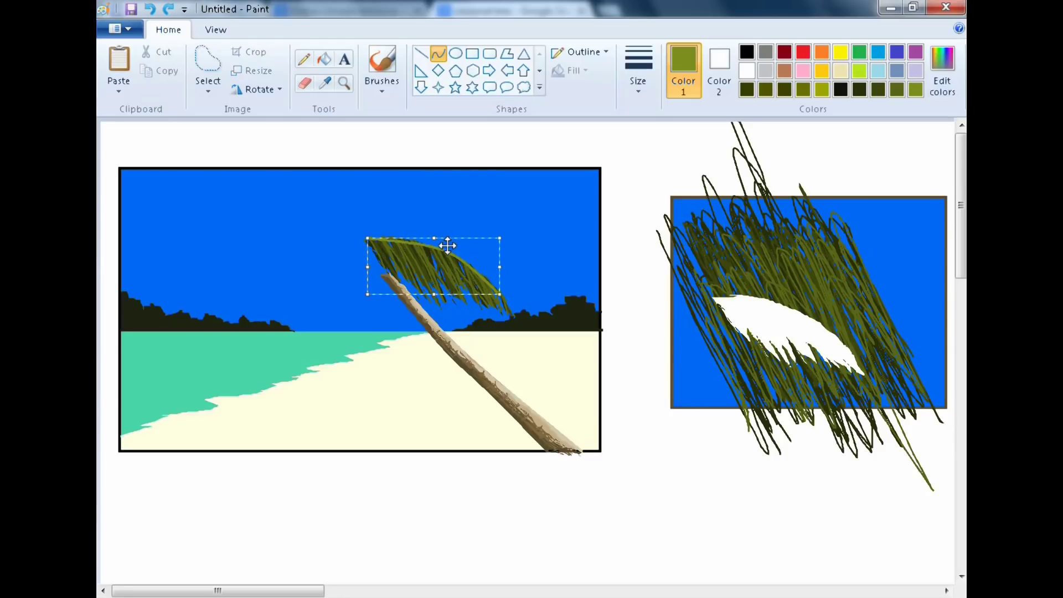
left_click(690, 492)
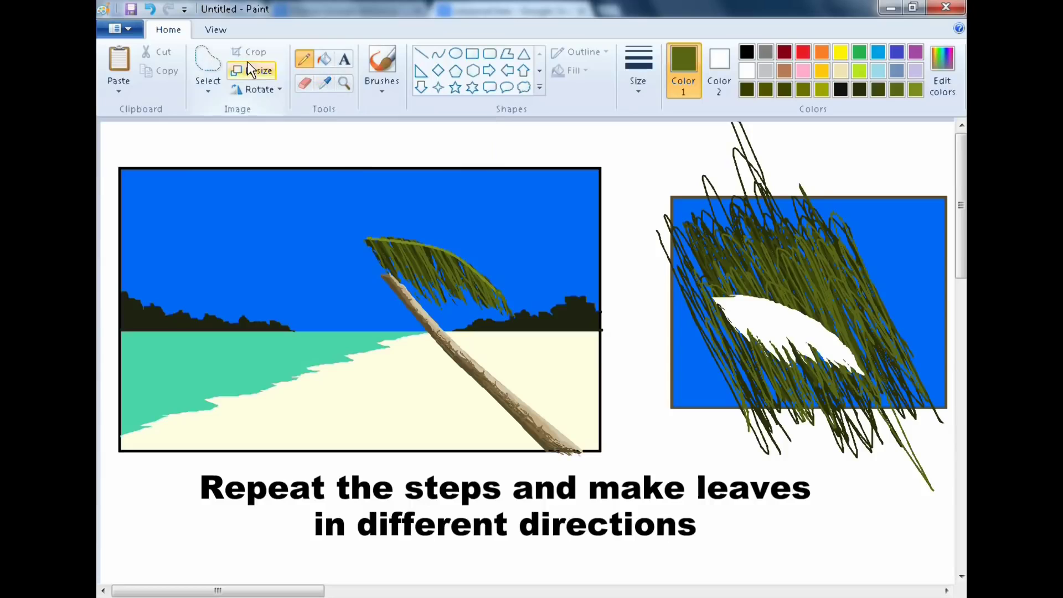
Clear the scribbled frame beside the scene and draw a larger green rectangular frame in its place
left_click(208, 85)
left_click(250, 126)
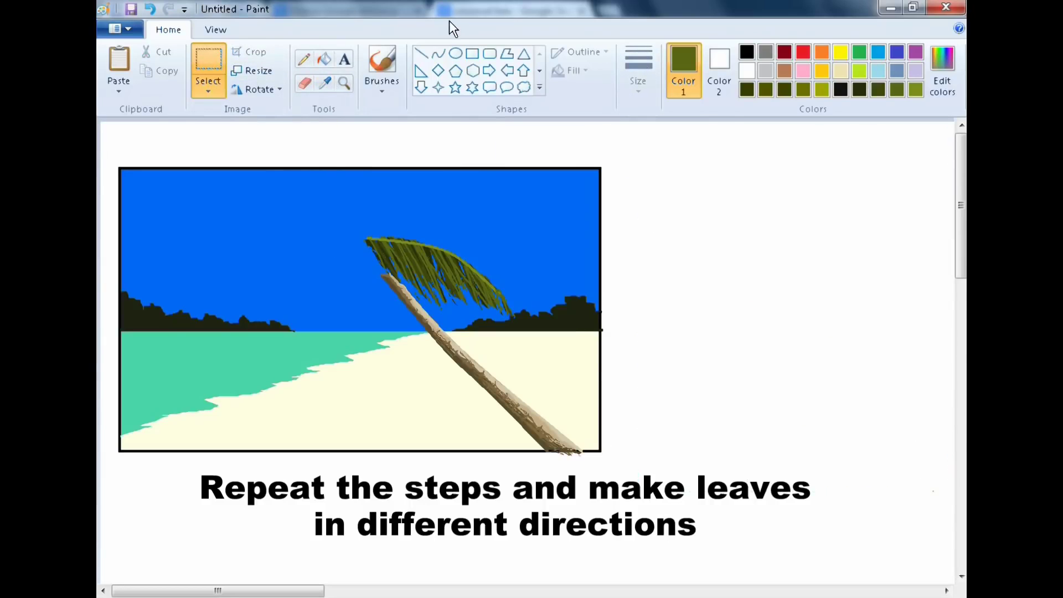
left_click(472, 53)
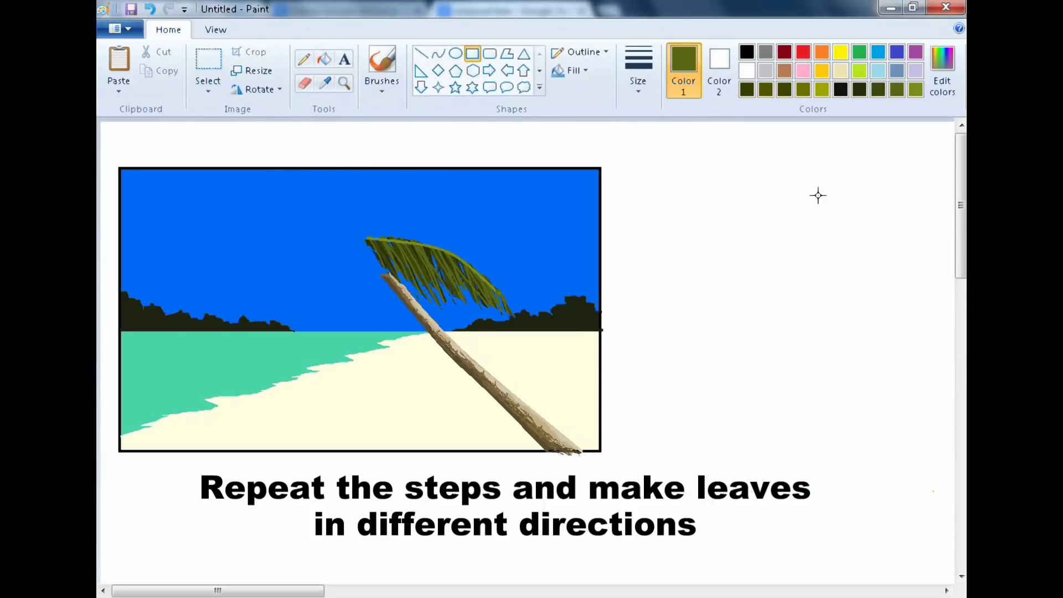
mouse_move(646, 160)
left_mouse_down()
mouse_move(928, 387)
mouse_move(952, 423)
left_mouse_up()
left_click(325, 83)
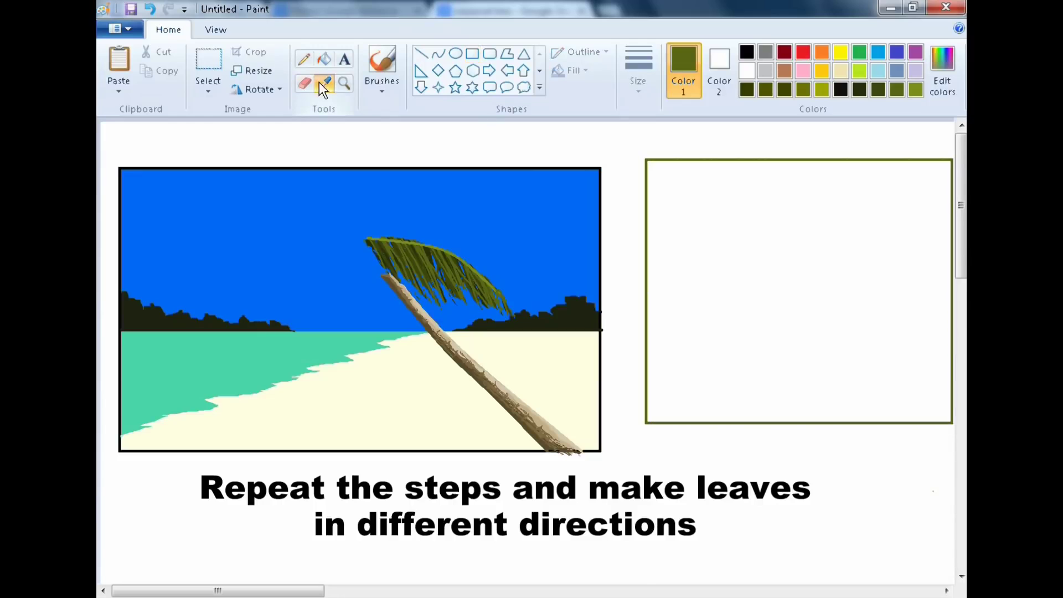
right_click(435, 192)
left_click(719, 61)
left_click(747, 70)
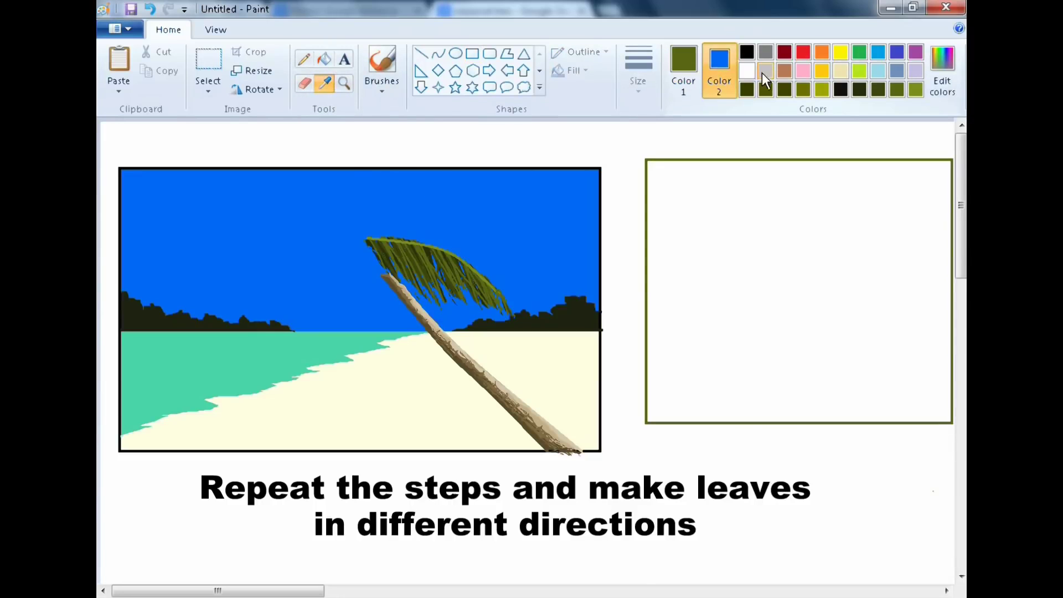
left_click(332, 86)
right_click(387, 144)
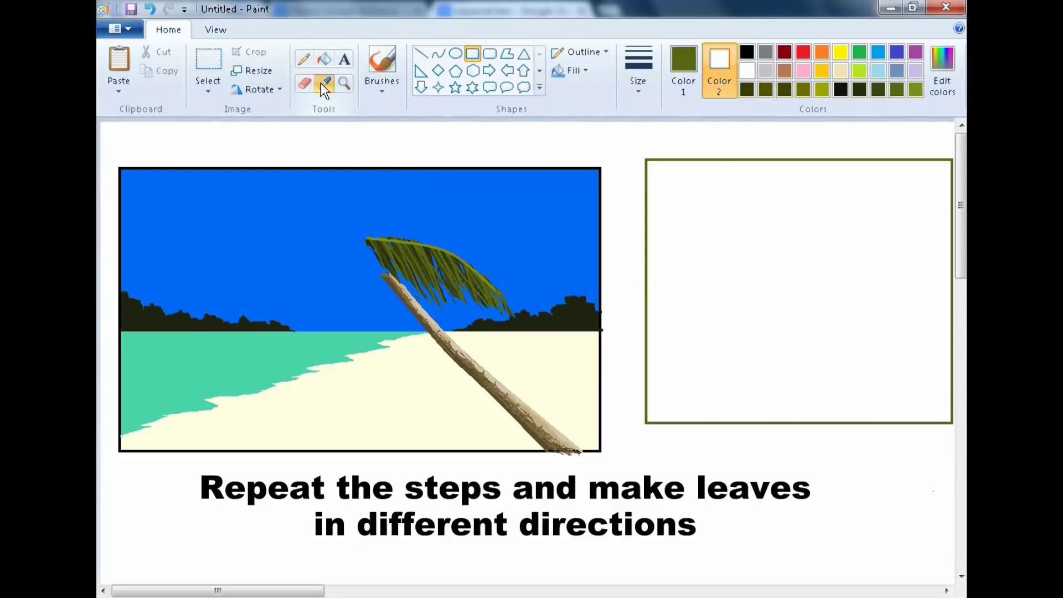
Pick the sky blue as Color 1 and fill the new green-outlined frame with it
left_click(325, 84)
left_click(417, 197)
left_click(324, 59)
left_click(788, 290)
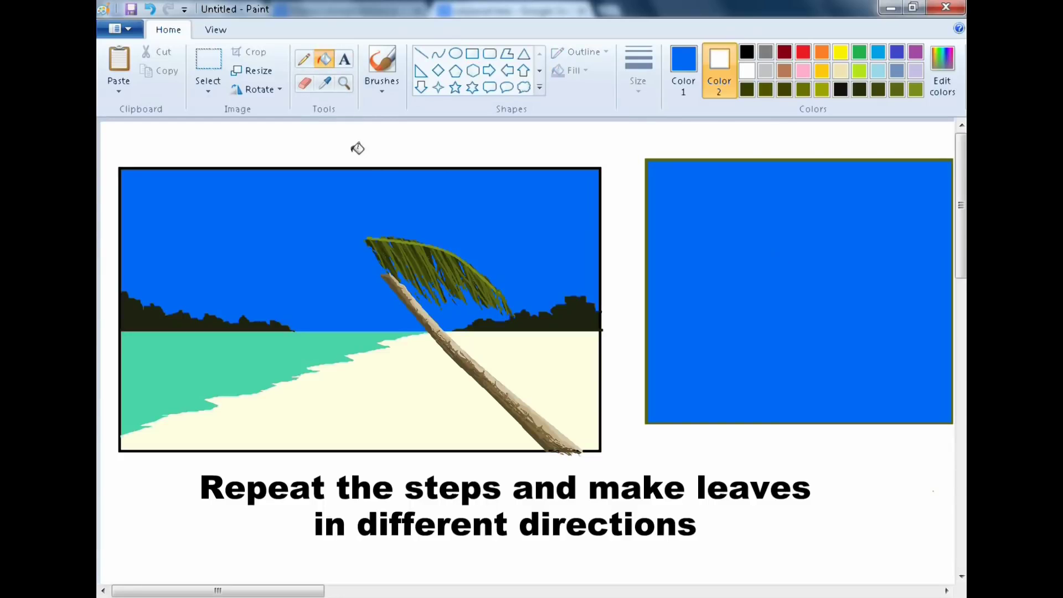
Pencil dense dark green strokes slanting down to the left over the blue frame and overlay them with lighter green from the leaf
left_click(303, 59)
left_click(746, 89)
mouse_move(714, 136)
left_mouse_down()
mouse_move(688, 281)
mouse_move(693, 256)
mouse_move(698, 356)
mouse_move(662, 437)
mouse_move(747, 389)
mouse_move(809, 304)
mouse_move(878, 252)
mouse_move(891, 116)
mouse_move(716, 426)
mouse_move(776, 206)
mouse_move(816, 204)
mouse_move(835, 268)
mouse_move(821, 197)
mouse_move(864, 211)
mouse_move(893, 169)
mouse_move(697, 360)
mouse_move(769, 260)
mouse_move(924, 208)
mouse_move(809, 273)
left_mouse_up()
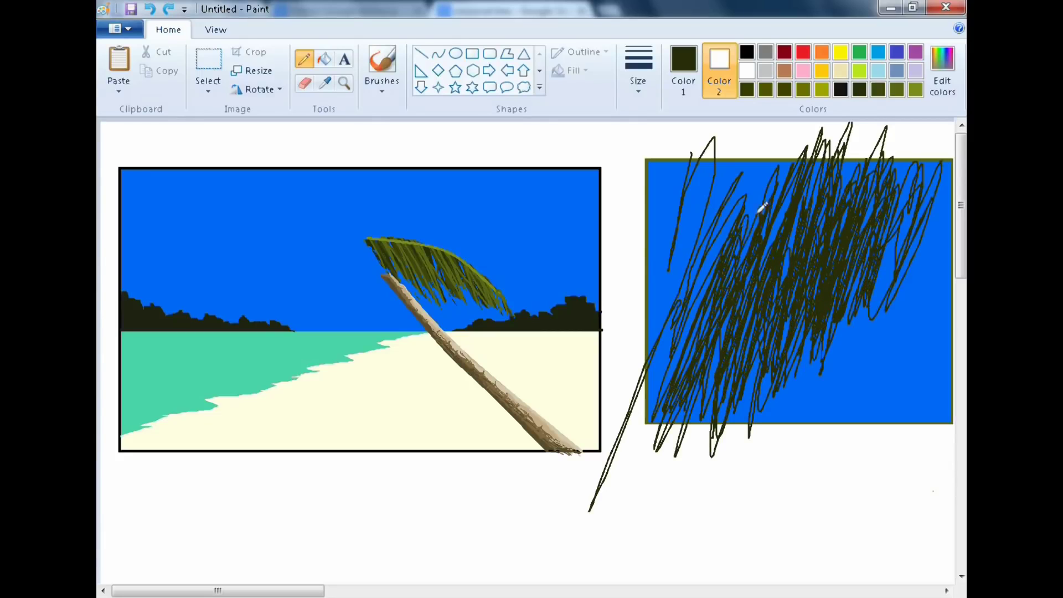
left_click(418, 258)
mouse_move(729, 346)
left_mouse_down()
mouse_move(788, 238)
mouse_move(777, 351)
mouse_move(792, 357)
mouse_move(817, 284)
mouse_move(873, 240)
mouse_move(825, 271)
mouse_move(850, 224)
mouse_move(853, 188)
mouse_move(797, 265)
mouse_move(773, 256)
mouse_move(724, 354)
left_mouse_up()
Pick the medium green from the leaf and pencil more slanted strokes through the new scribble
left_click(325, 83)
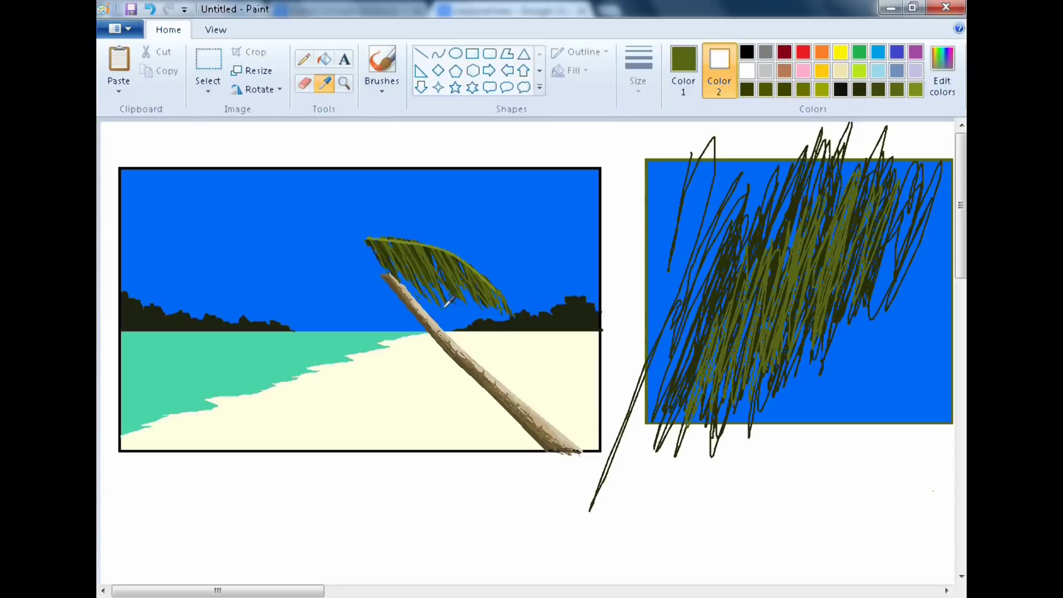
left_click(425, 250)
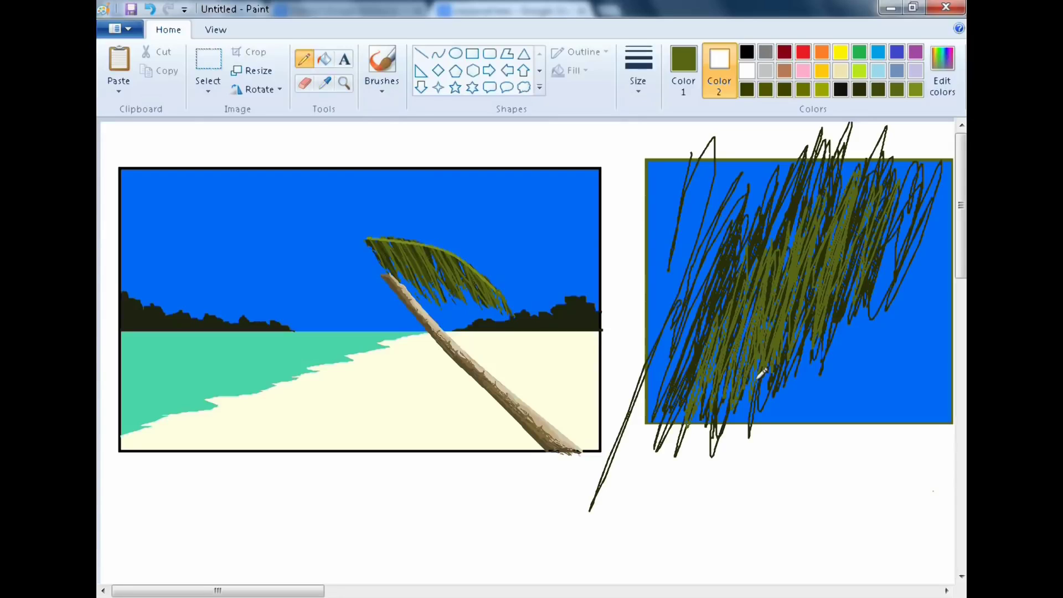
left_click(325, 83)
left_click(413, 256)
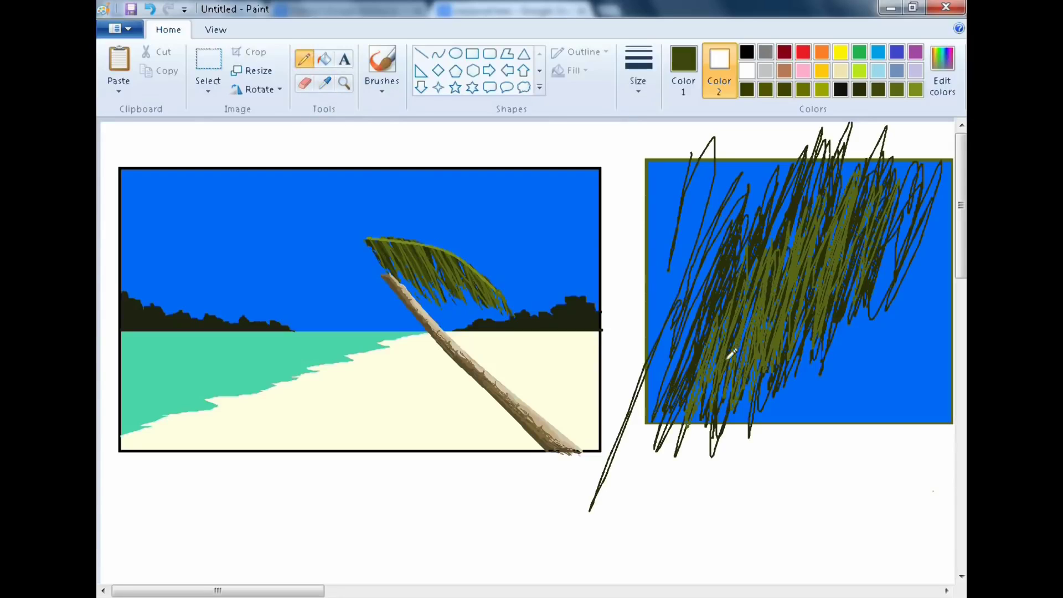
left_click_drag(839, 205, 856, 225)
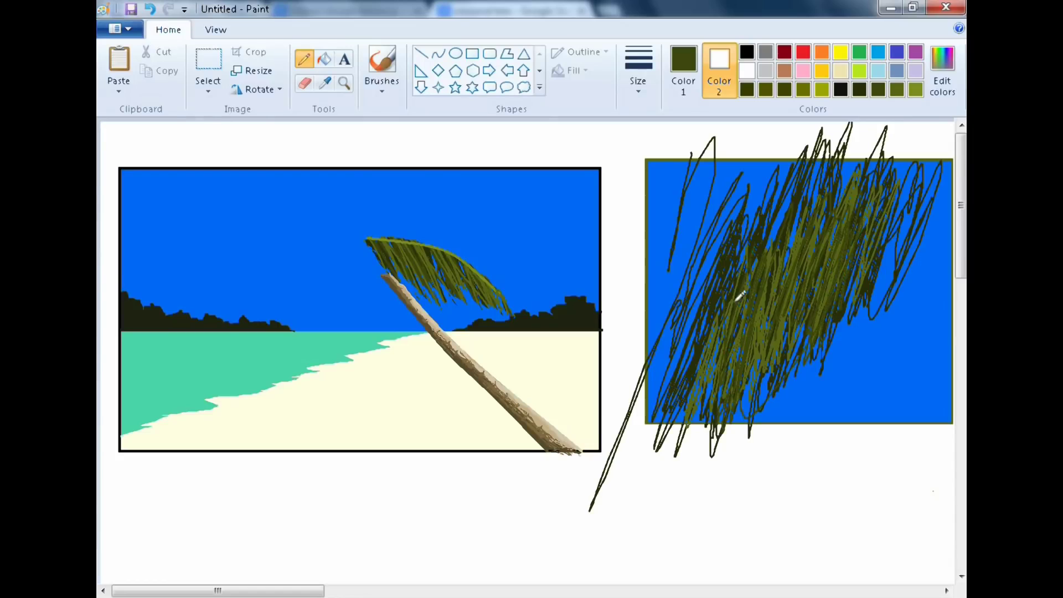
left_click_drag(741, 294, 731, 369)
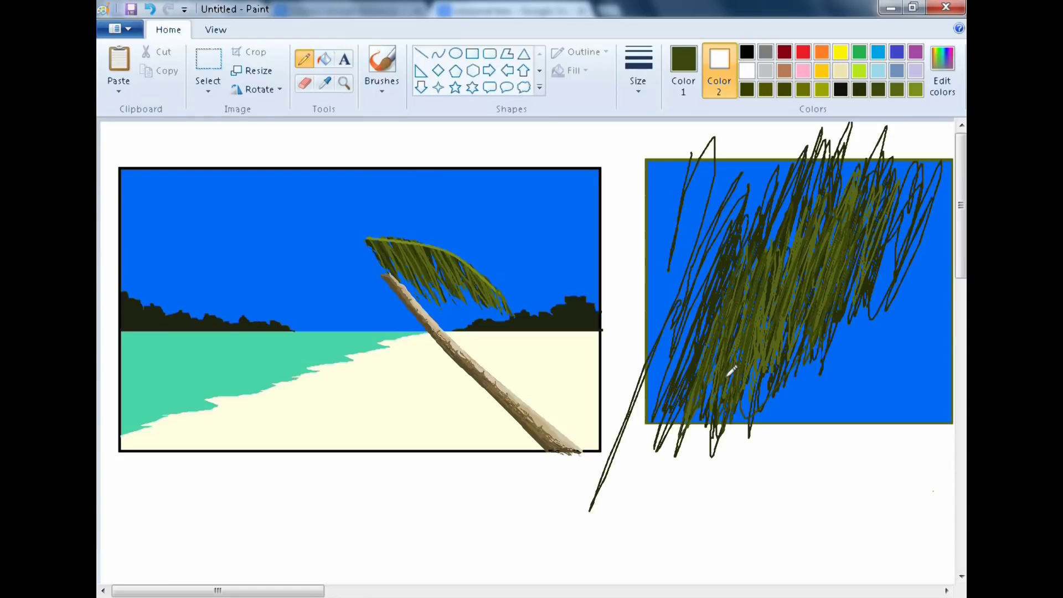
Outline a curved, jagged leaf in the new scribble with a free-form selection, then copy and paste it
left_click(207, 84)
left_click(232, 149)
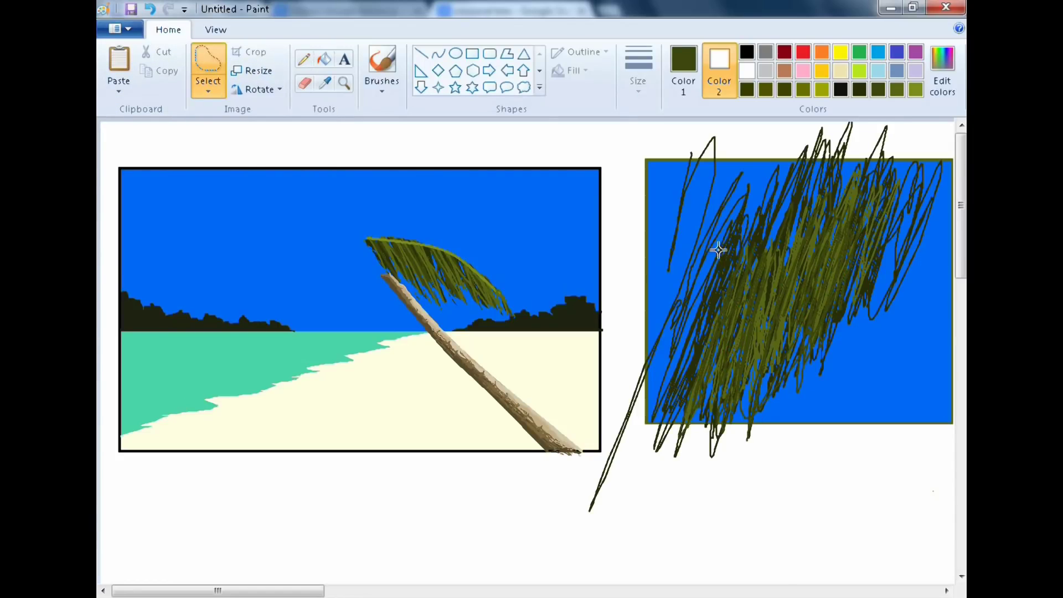
left_click_drag(817, 257, 787, 281)
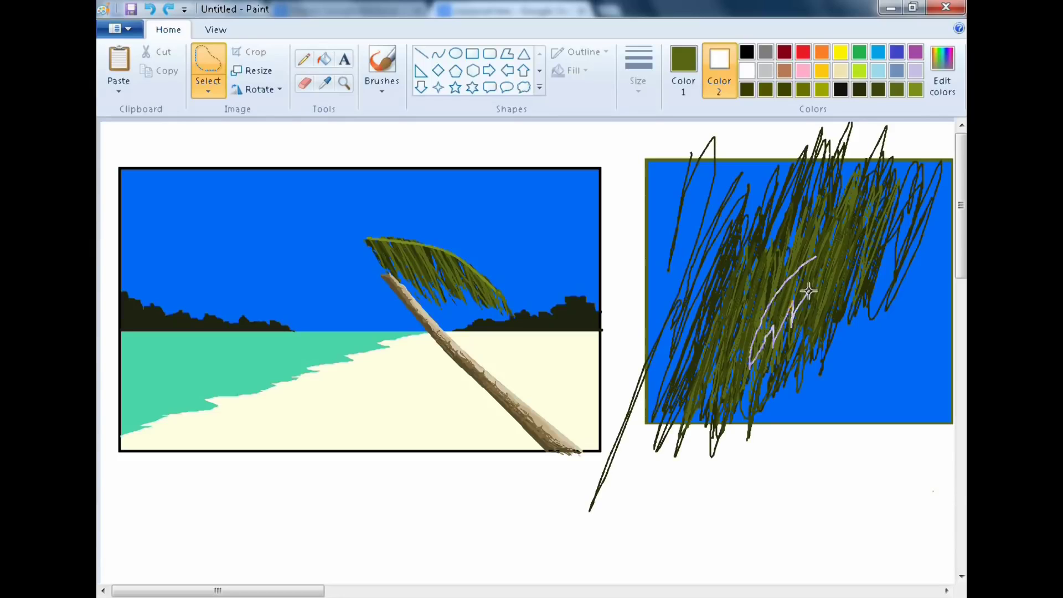
left_click_drag(816, 259, 819, 255)
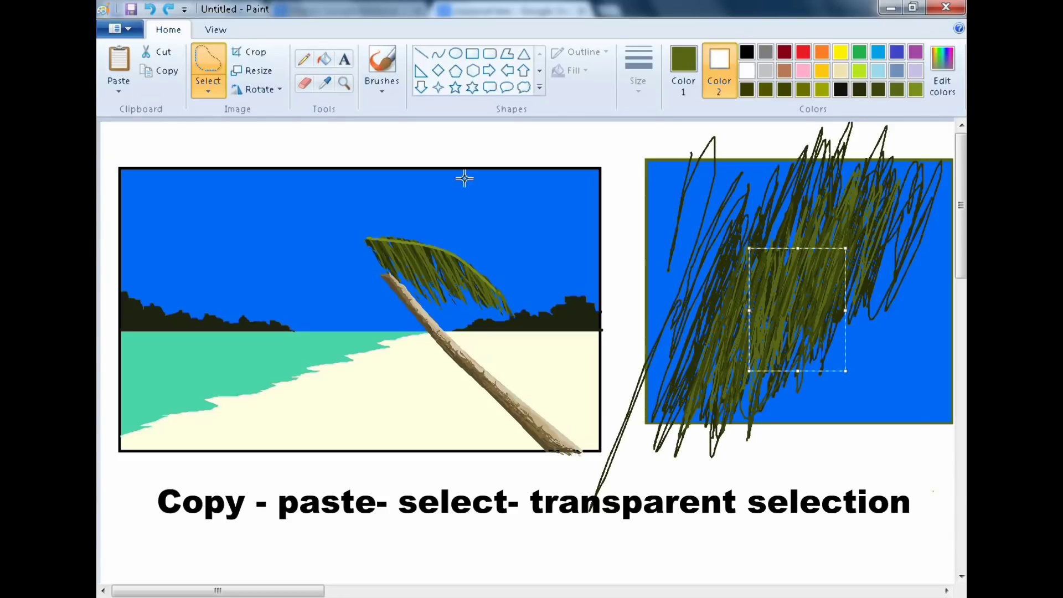
left_click(163, 71)
left_click(119, 61)
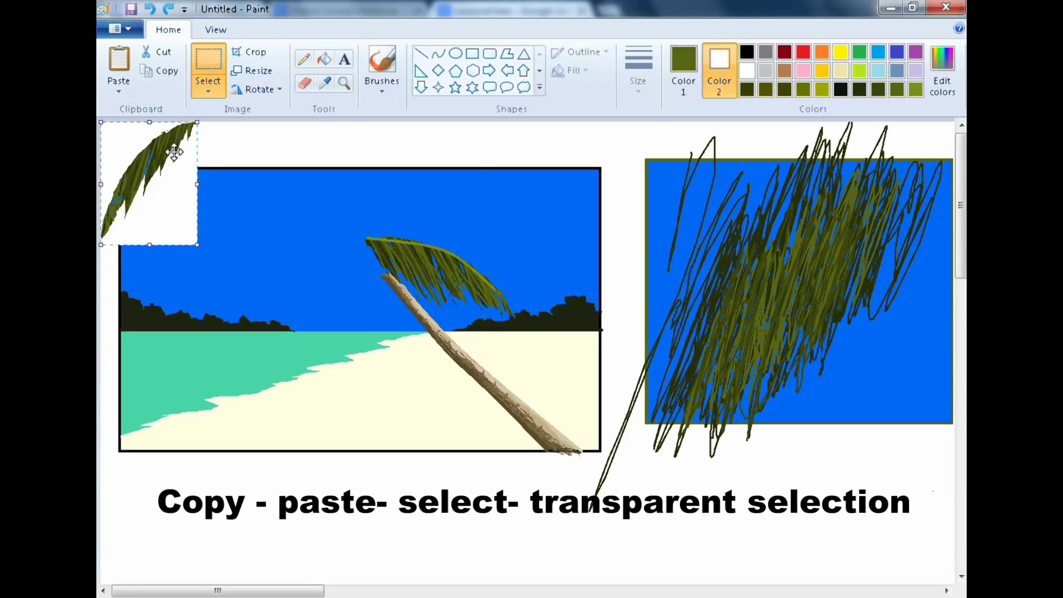